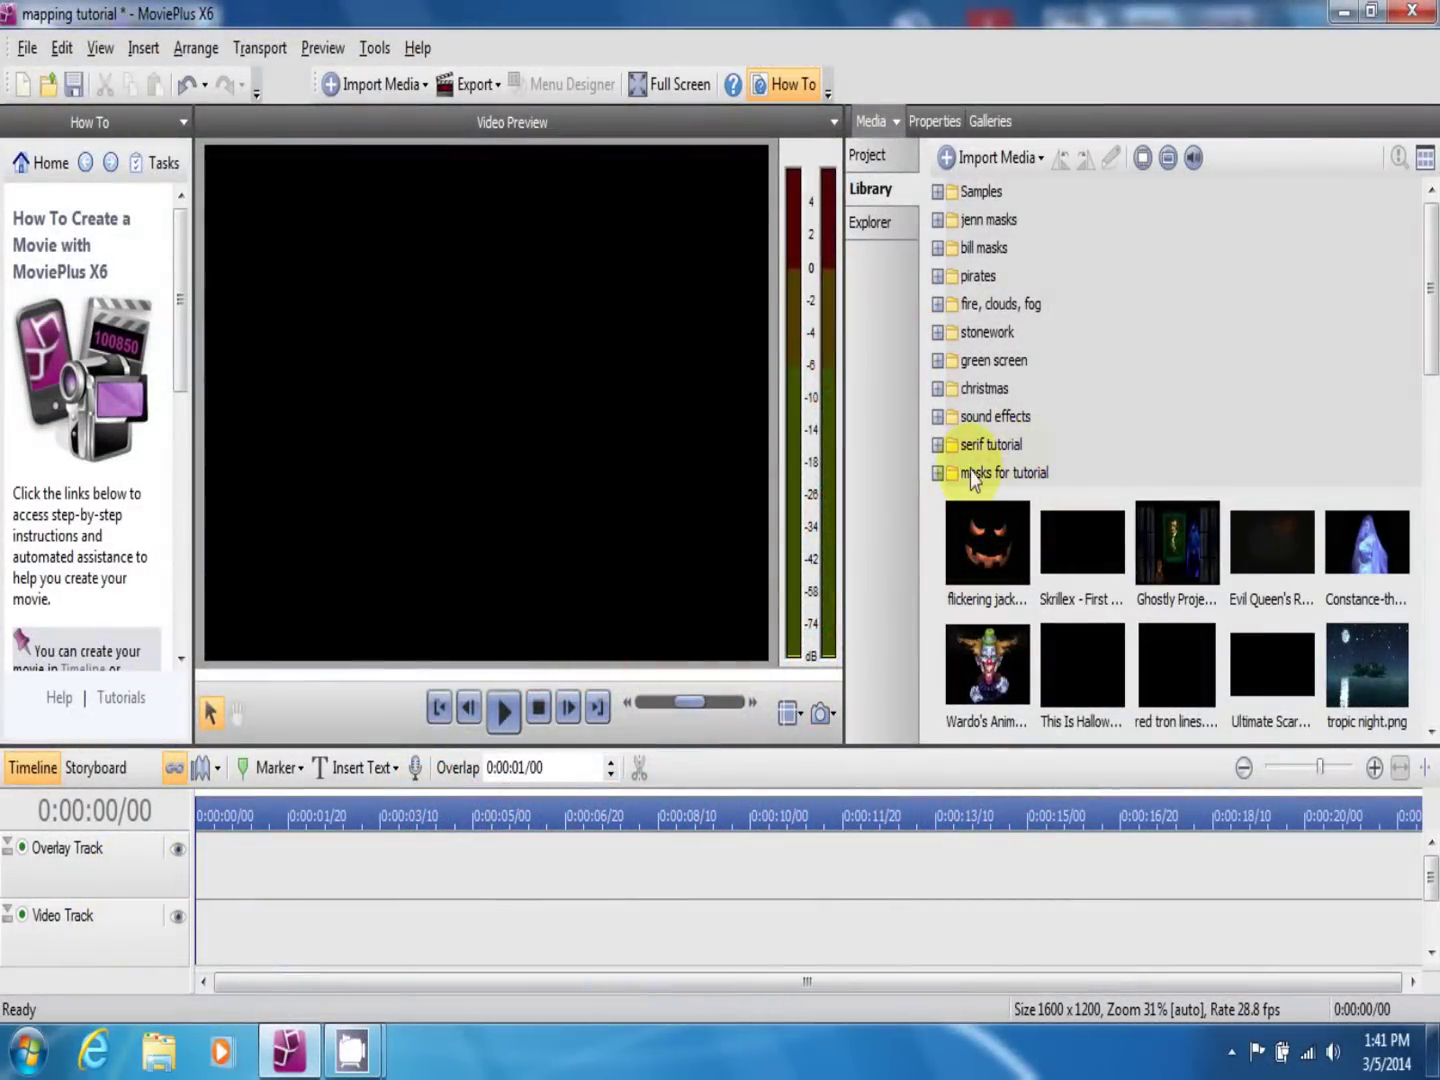
Place 'ready to paint.png' from the 'masks for tutorial' folder onto the Overlay Track
left_click(937, 474)
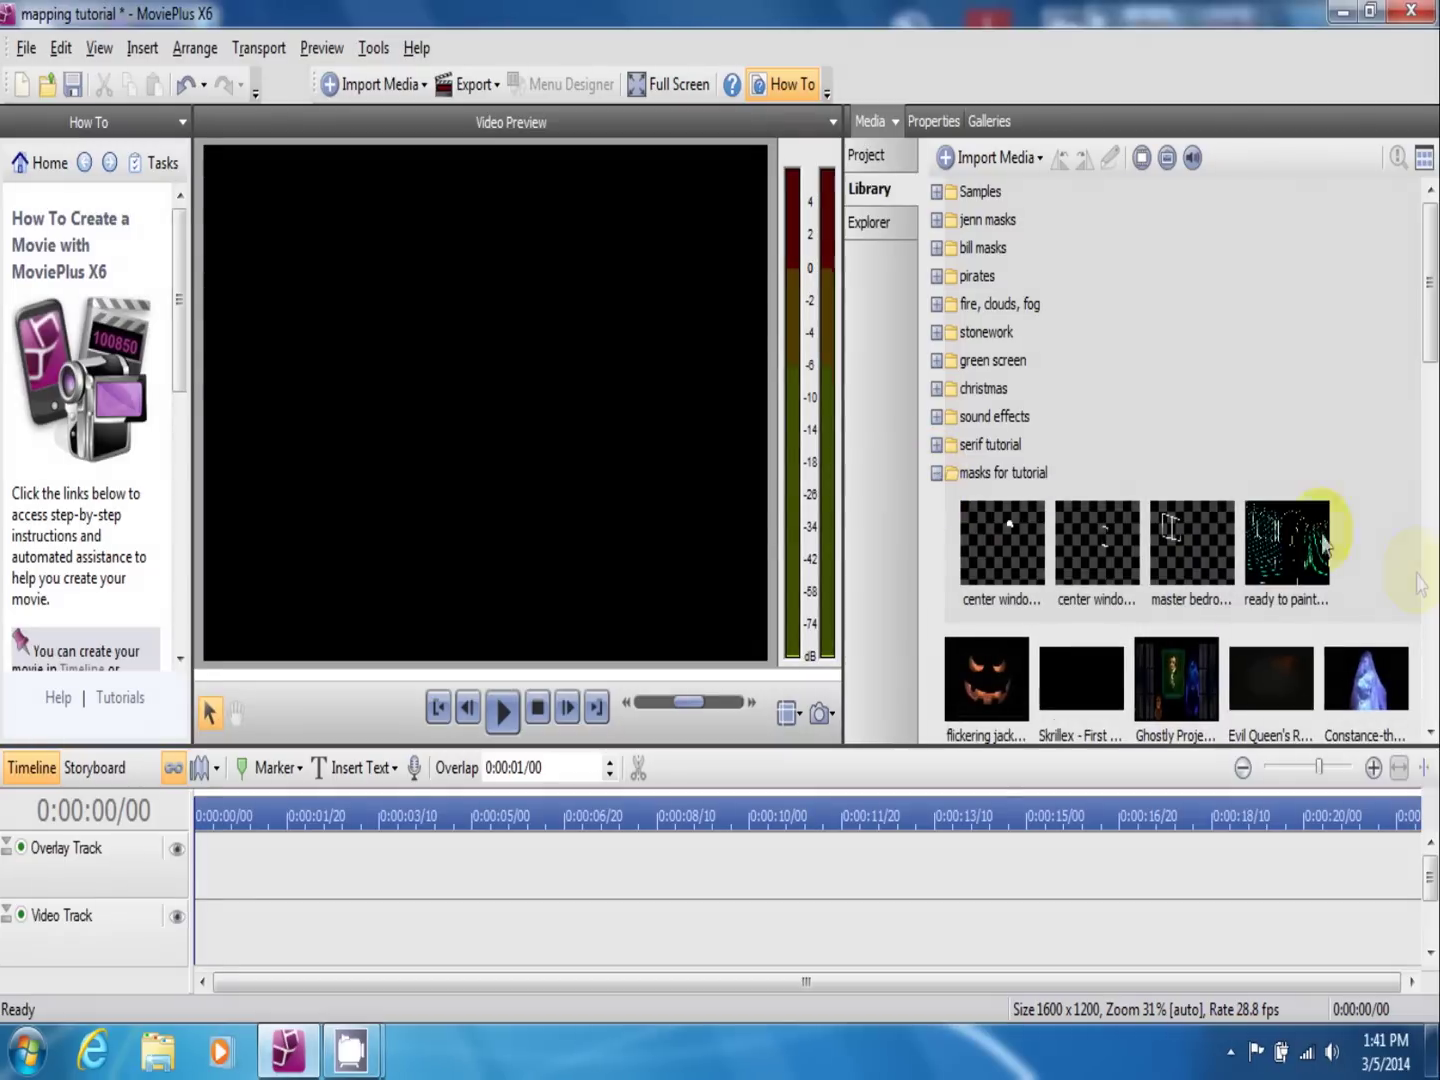
mouse_move(1286, 557)
left_mouse_down()
mouse_move(1173, 659)
mouse_move(714, 939)
mouse_move(189, 870)
left_mouse_up()
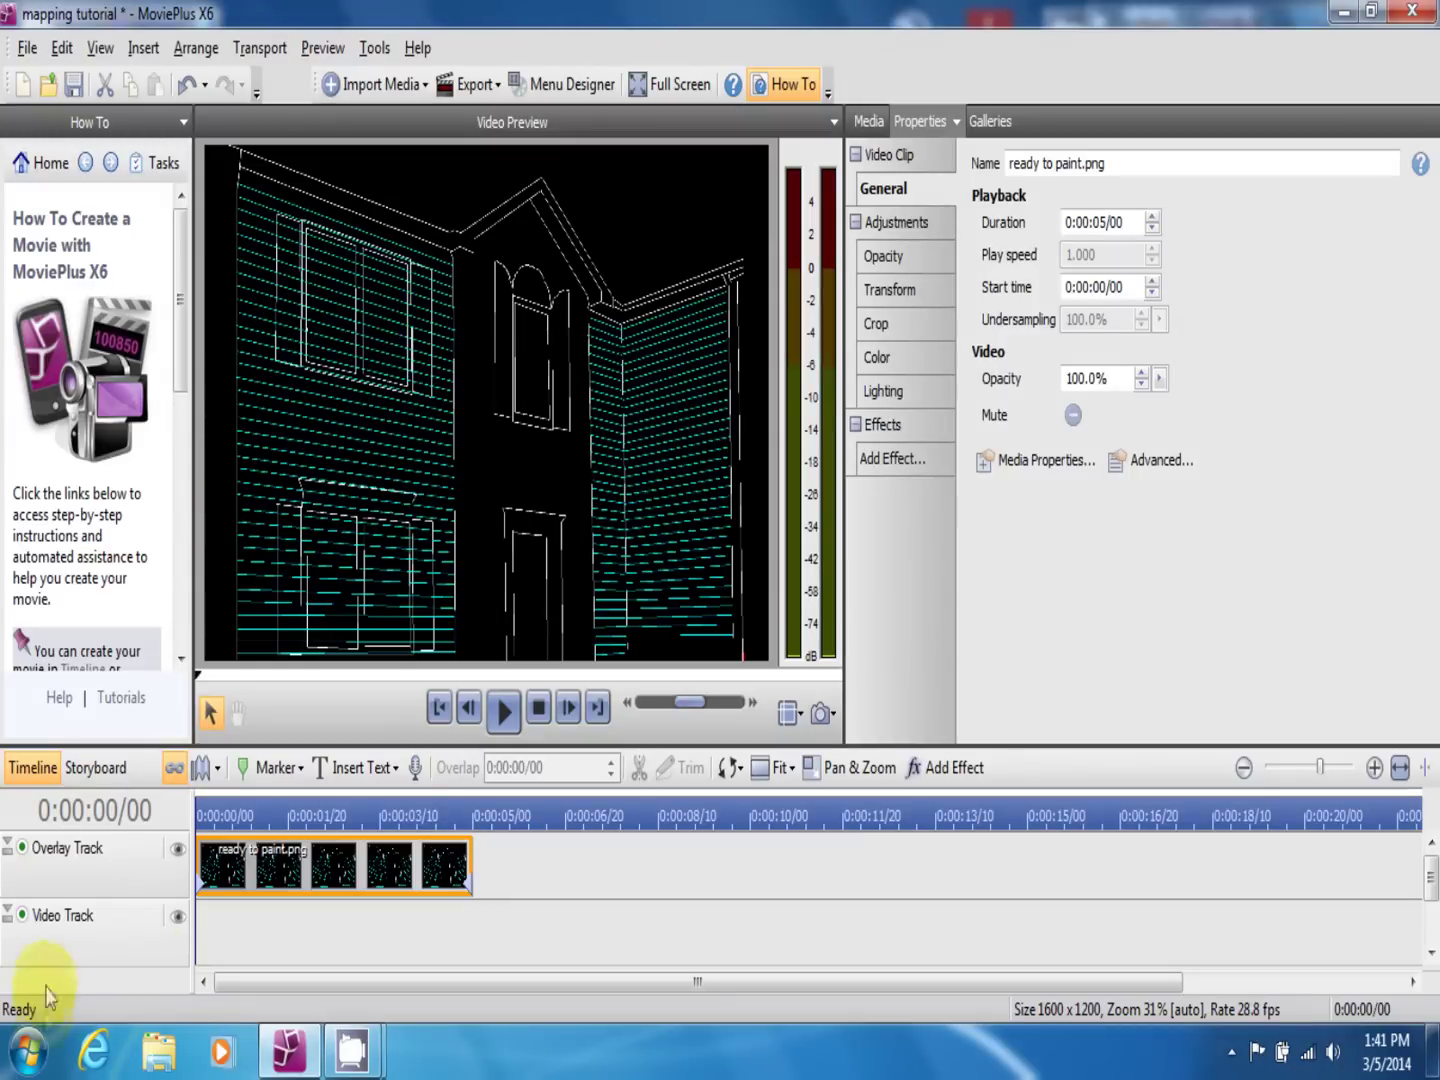
Select the Video Track and open its Adjustments > Transform settings
left_click(82, 926)
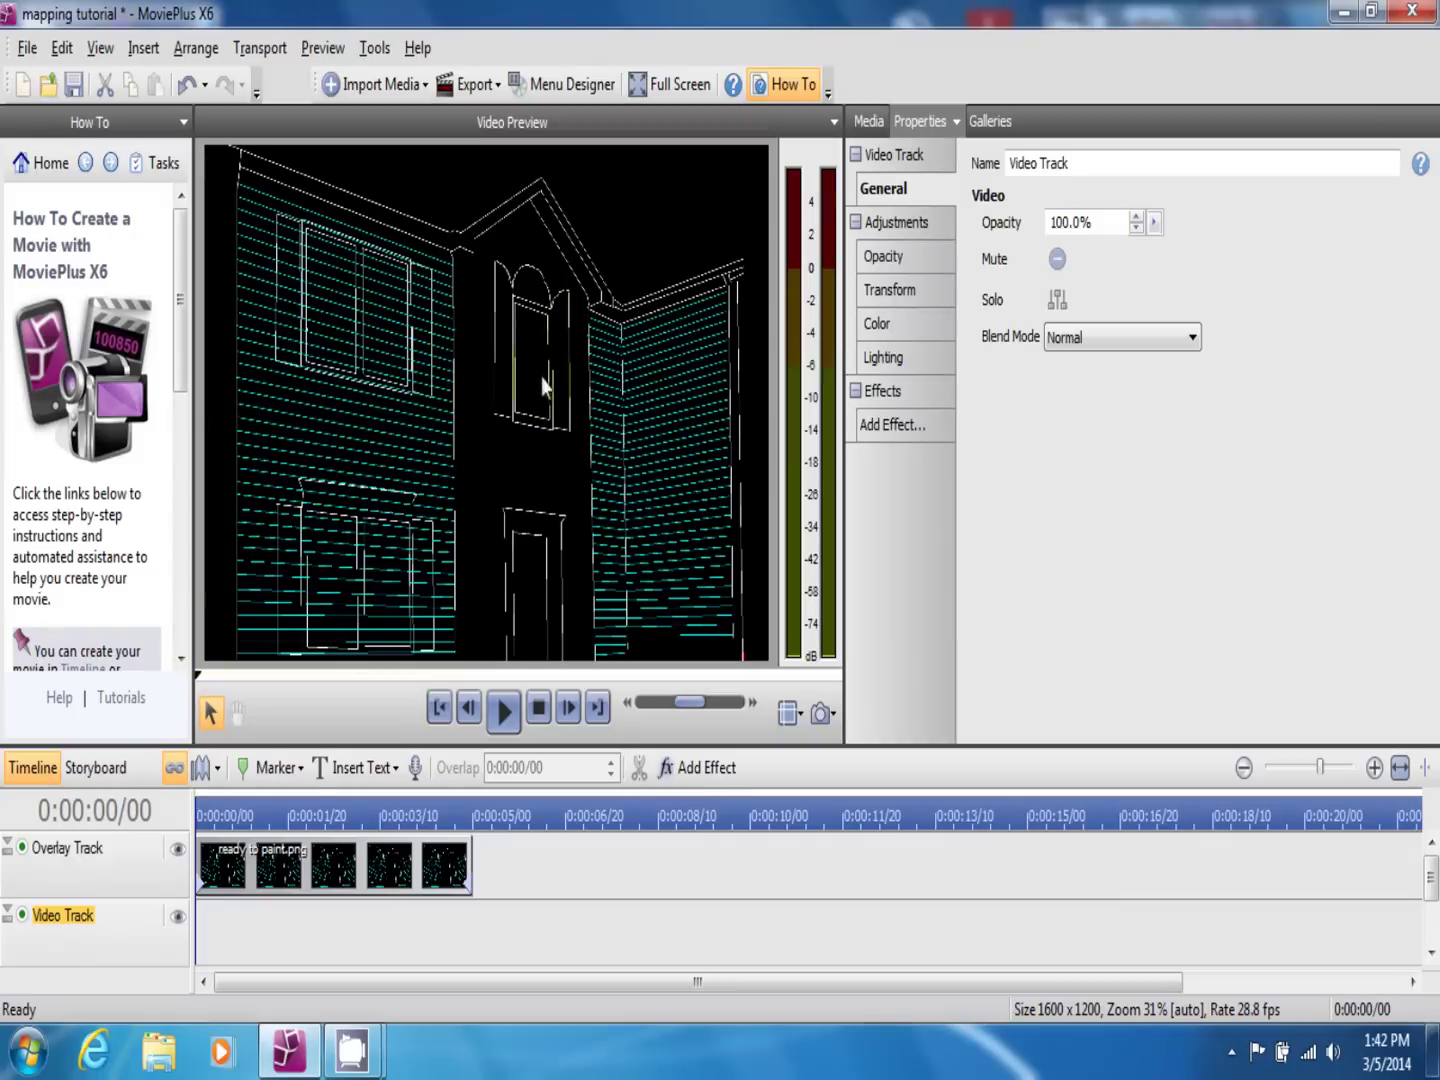
left_click(889, 293)
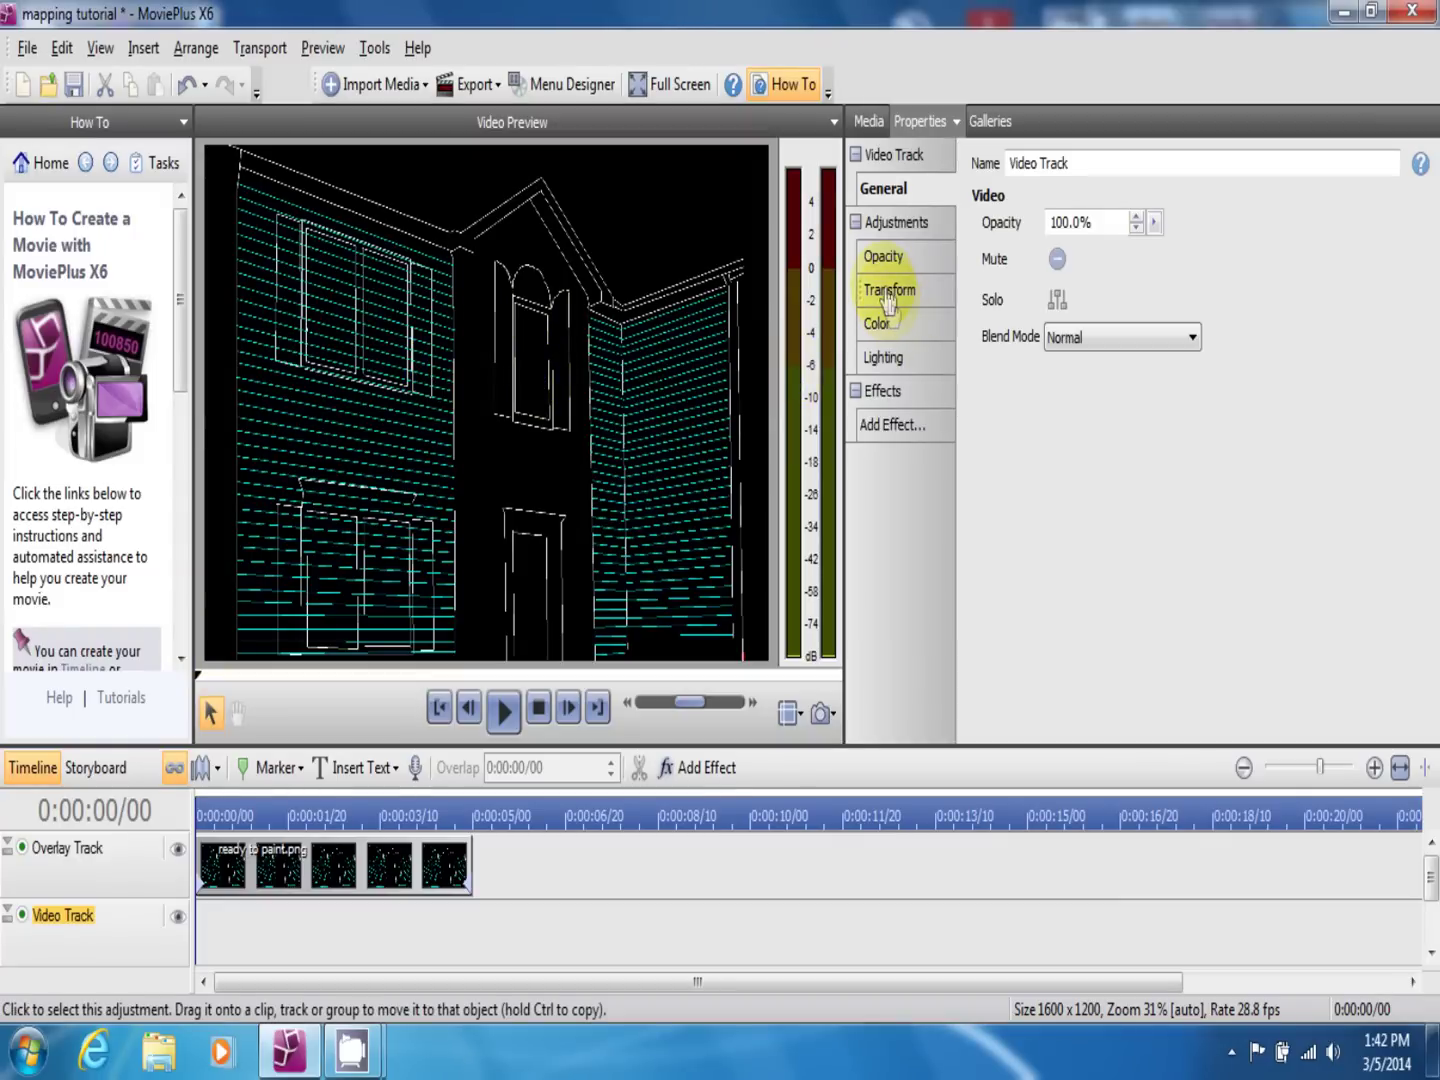
left_click(889, 293)
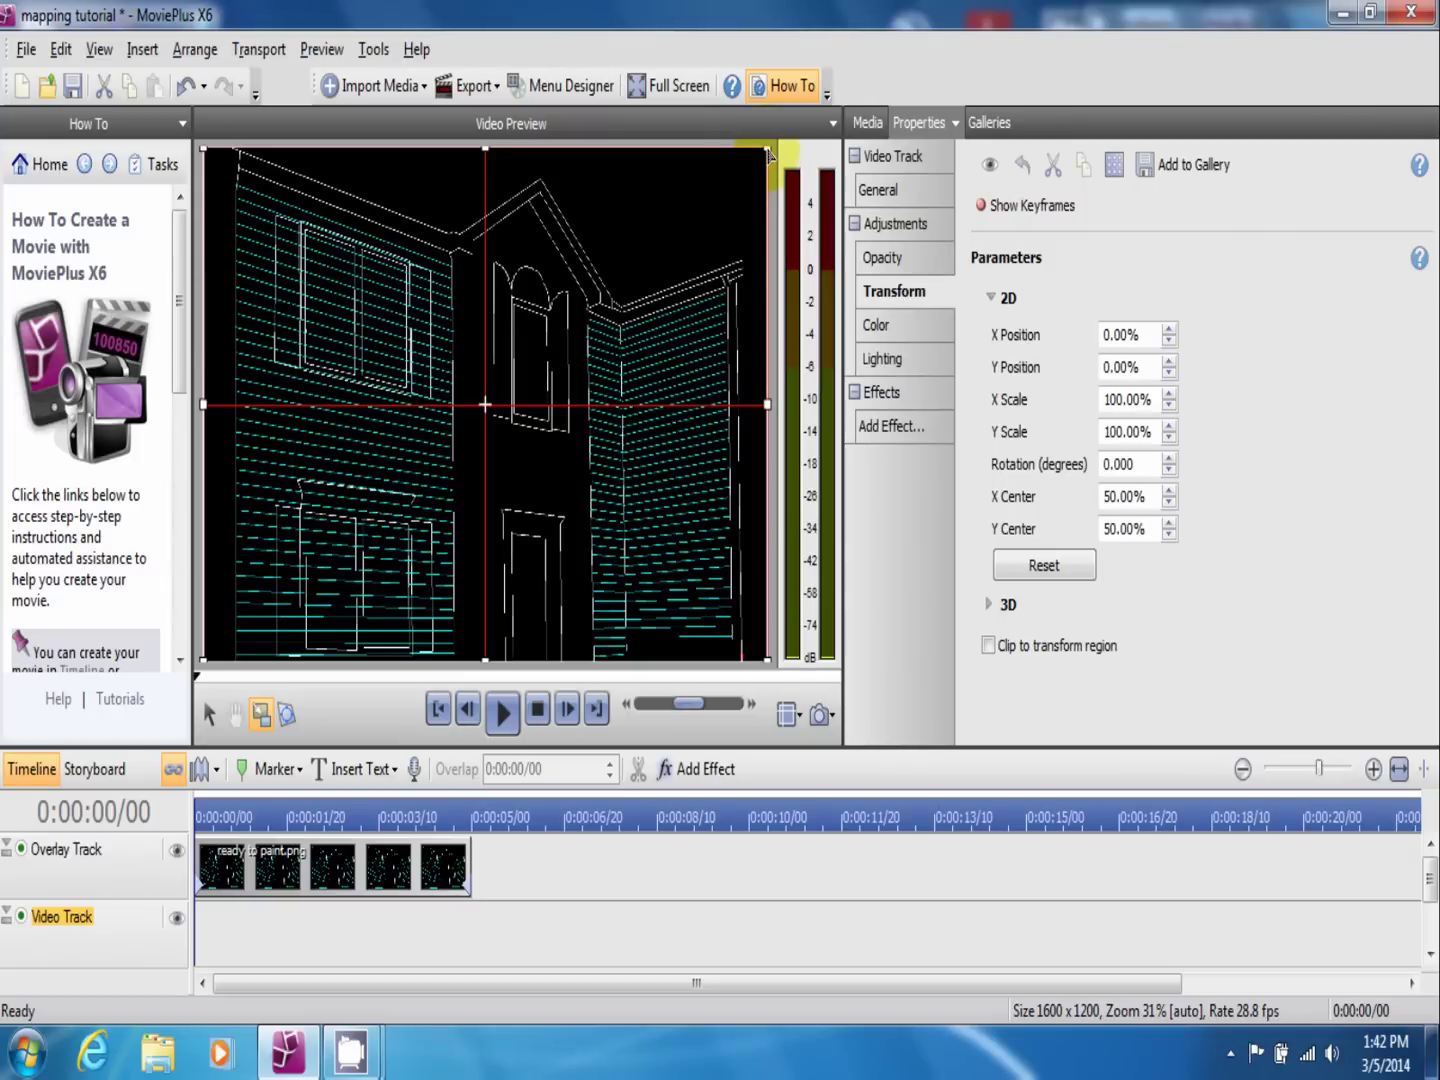
Drag the Video Track's four corner handles onto the center window's corners in the preview
left_click_drag(768, 152, 545, 318)
left_click_drag(787, 675, 548, 421)
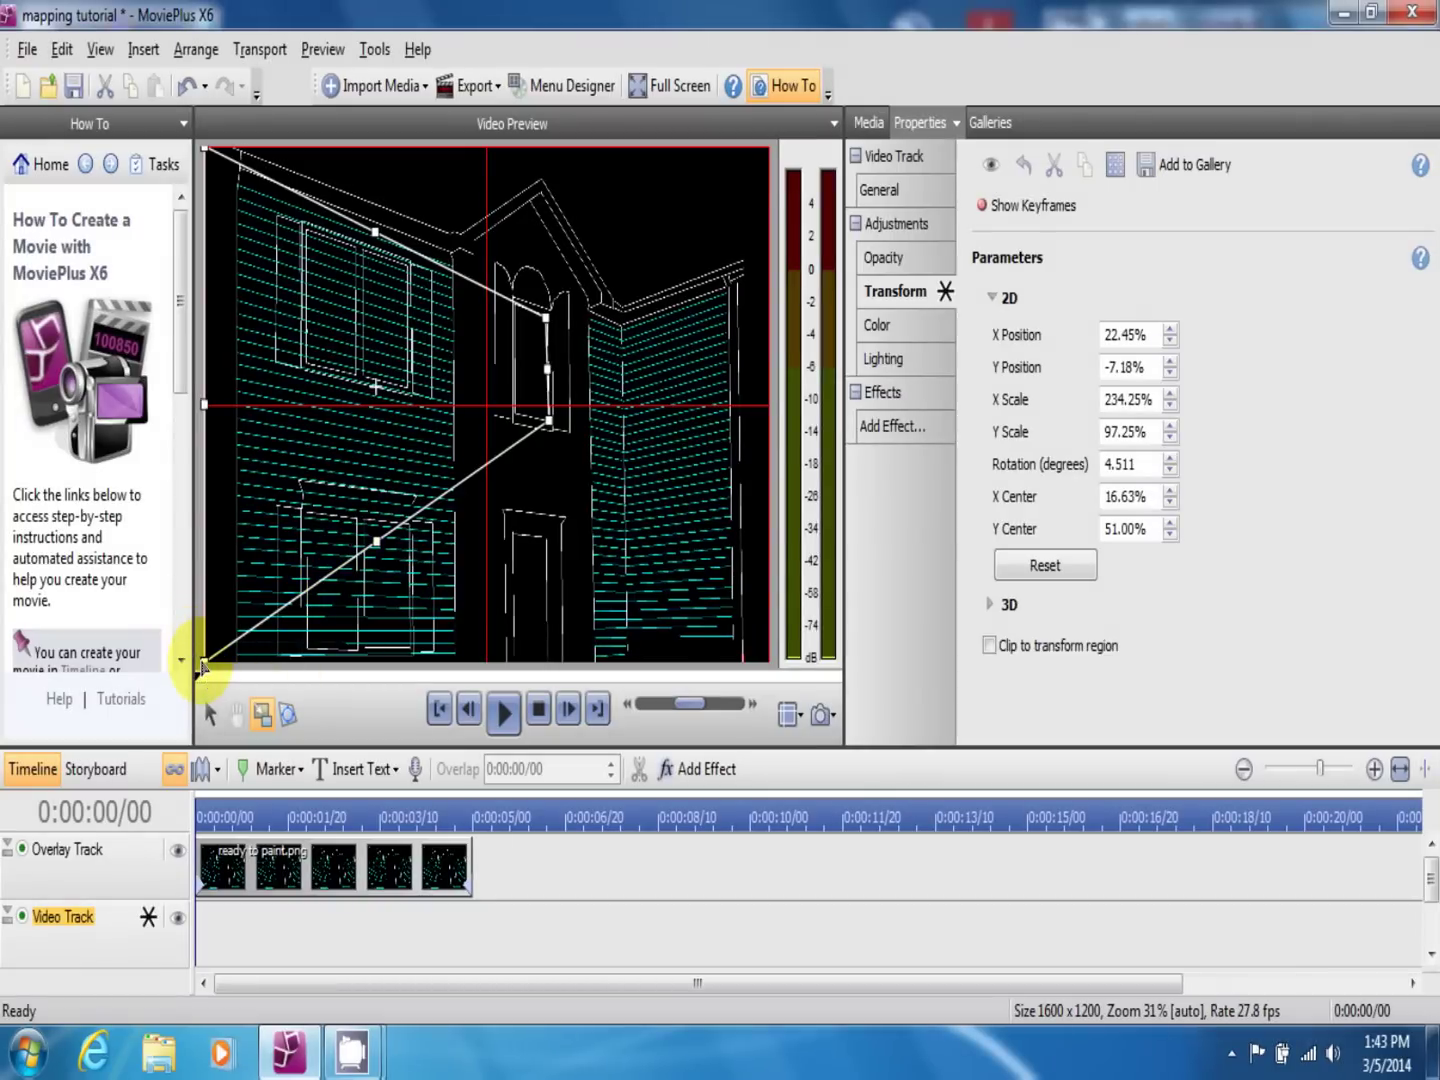
left_click_drag(204, 664, 519, 418)
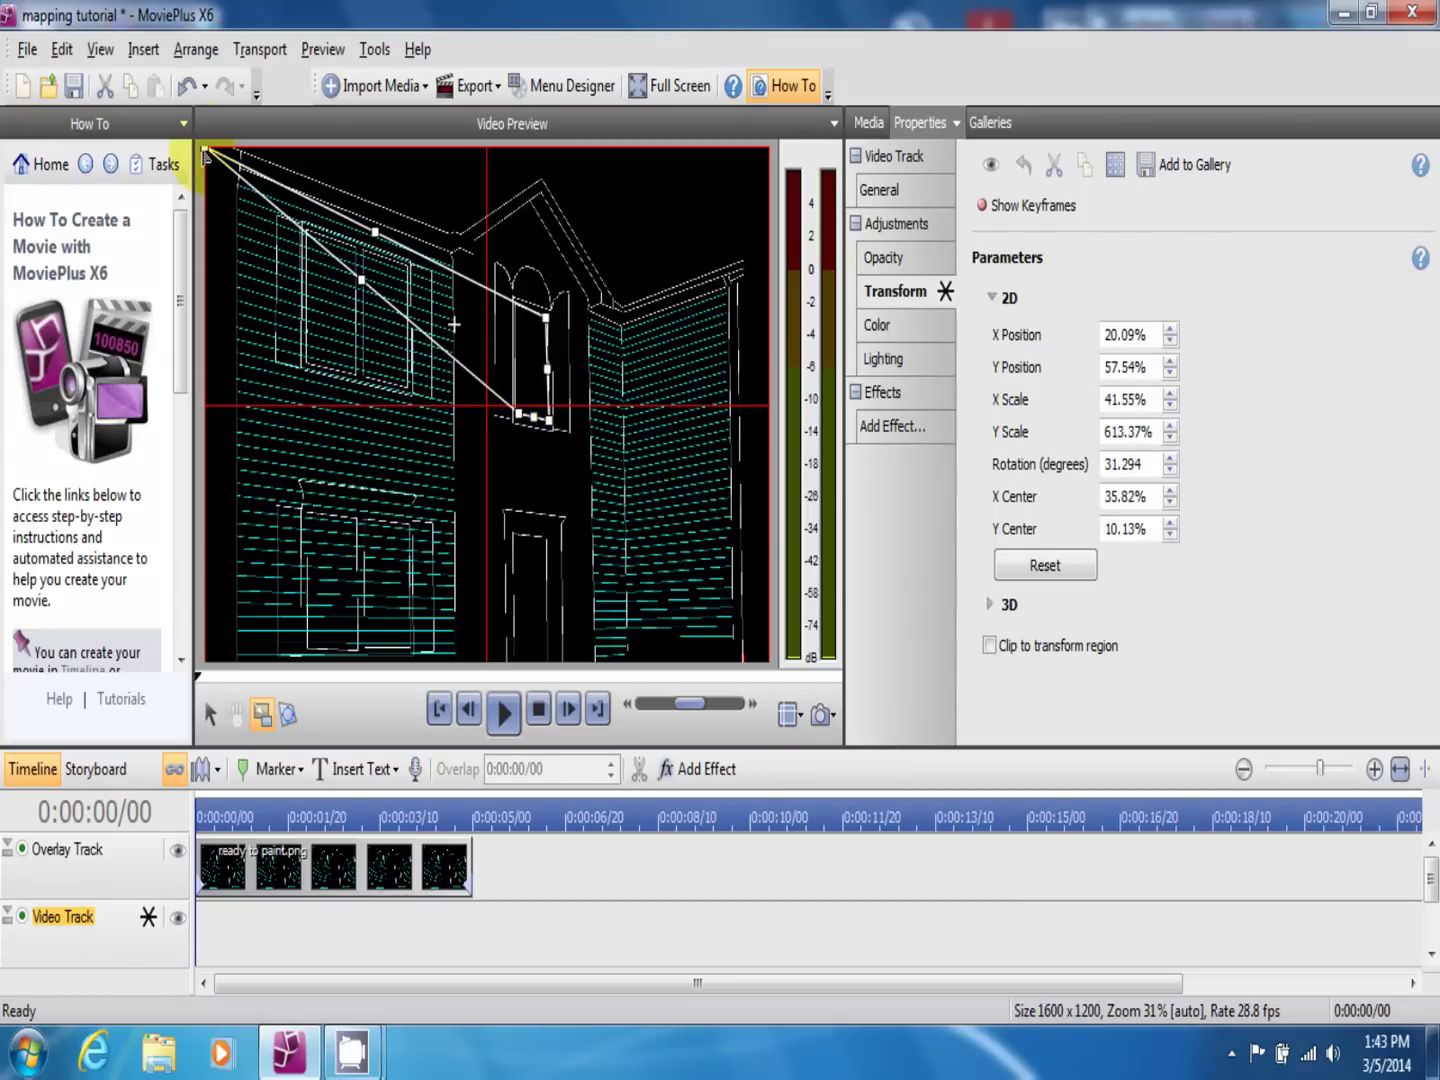
left_click_drag(204, 152, 518, 318)
scroll(535, 340, "up", 2)
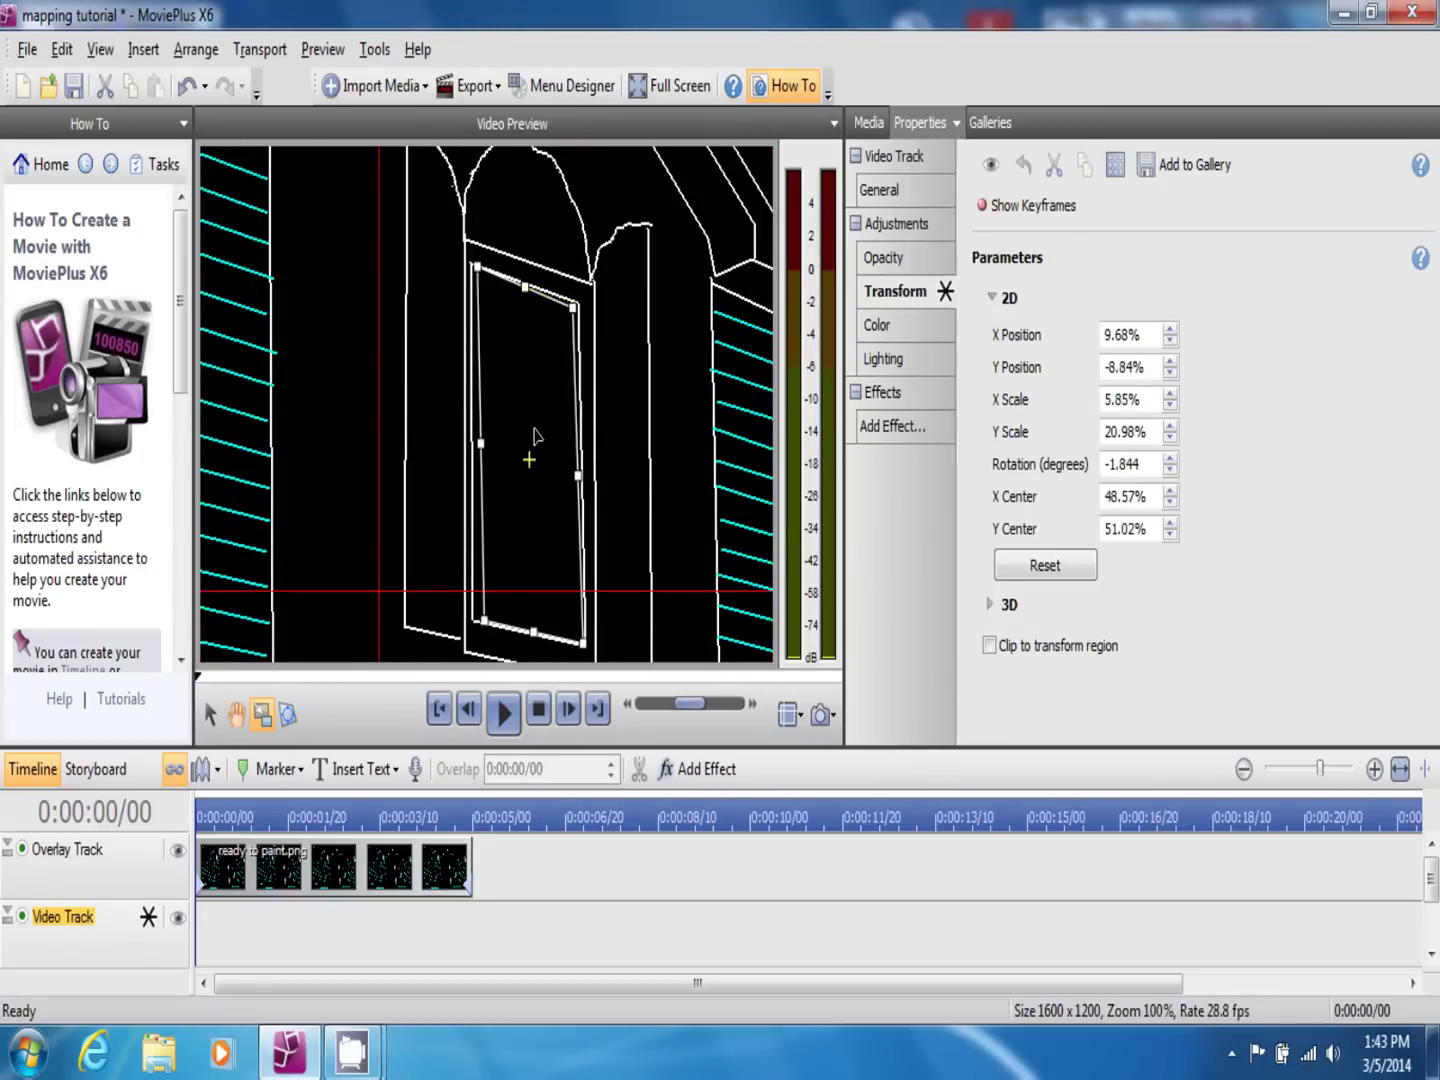
Zoom the preview in and refine the top-left and top-right corners against the window edges
scroll(482, 289, "up", 1)
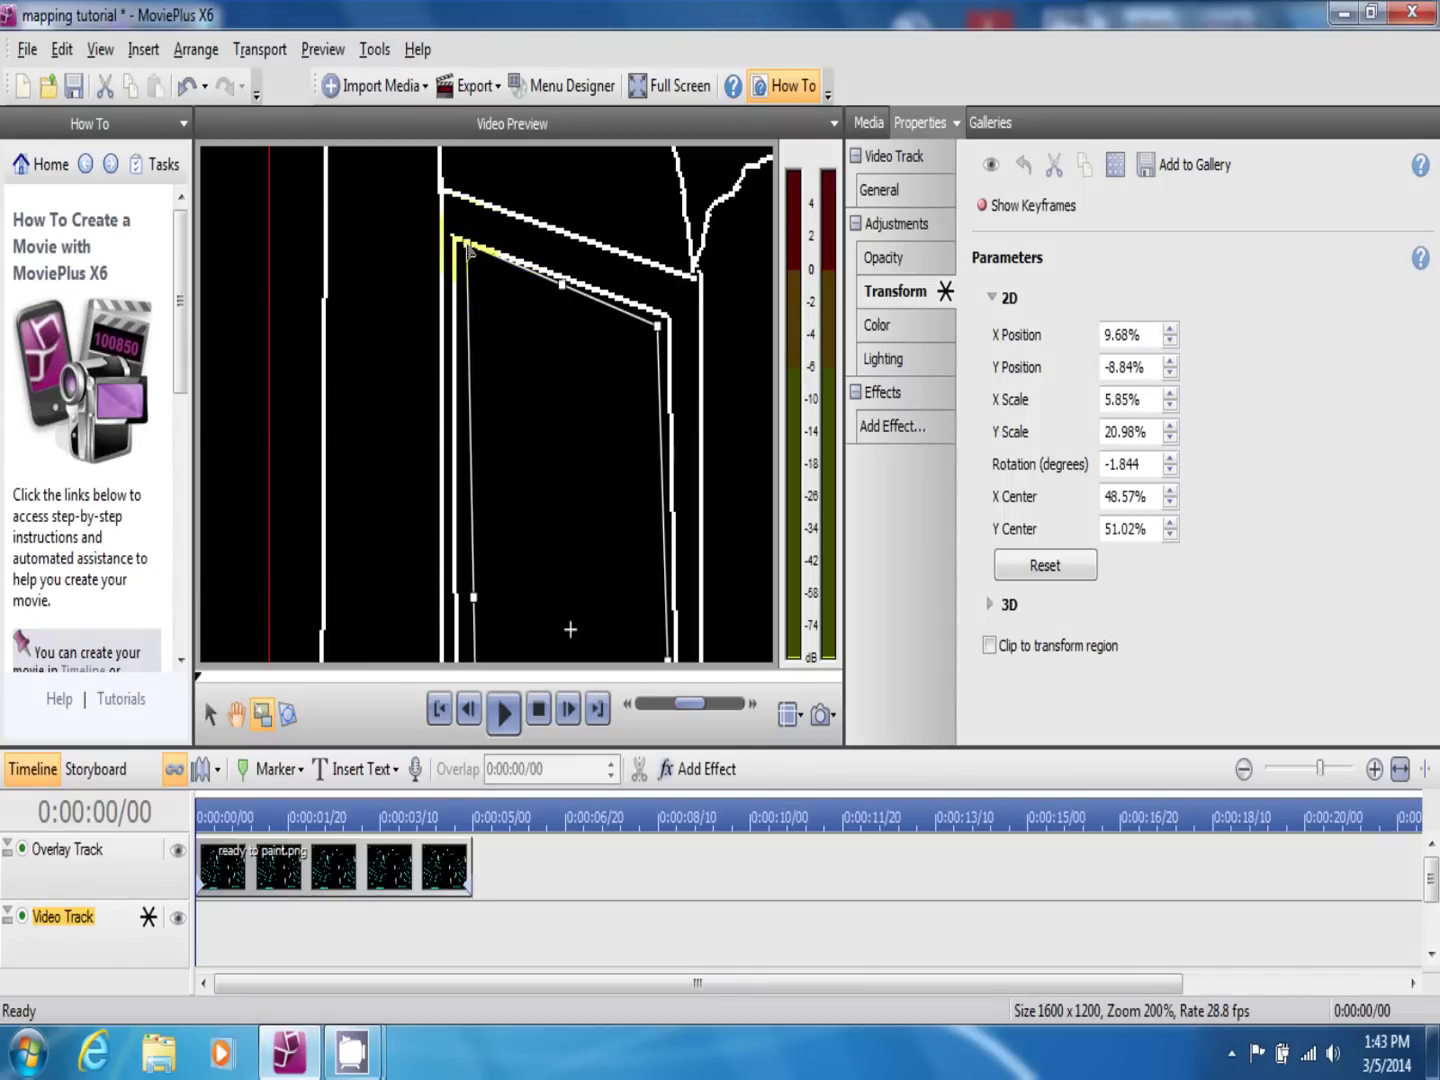
left_click_drag(468, 250, 456, 239)
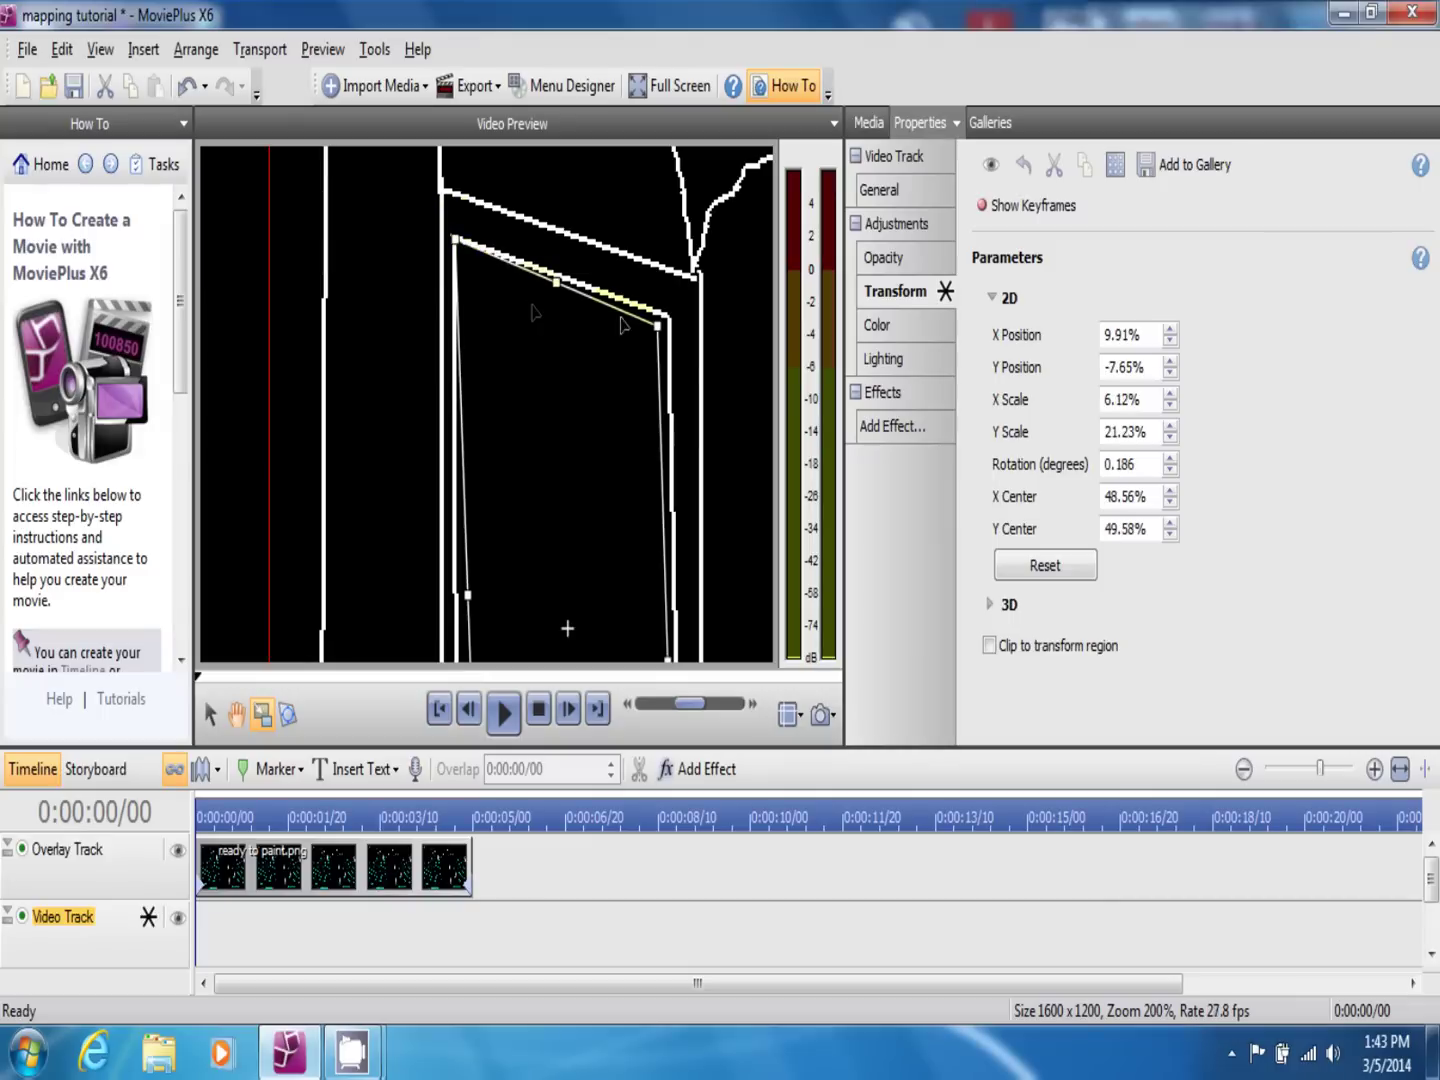
left_click_drag(659, 326, 671, 317)
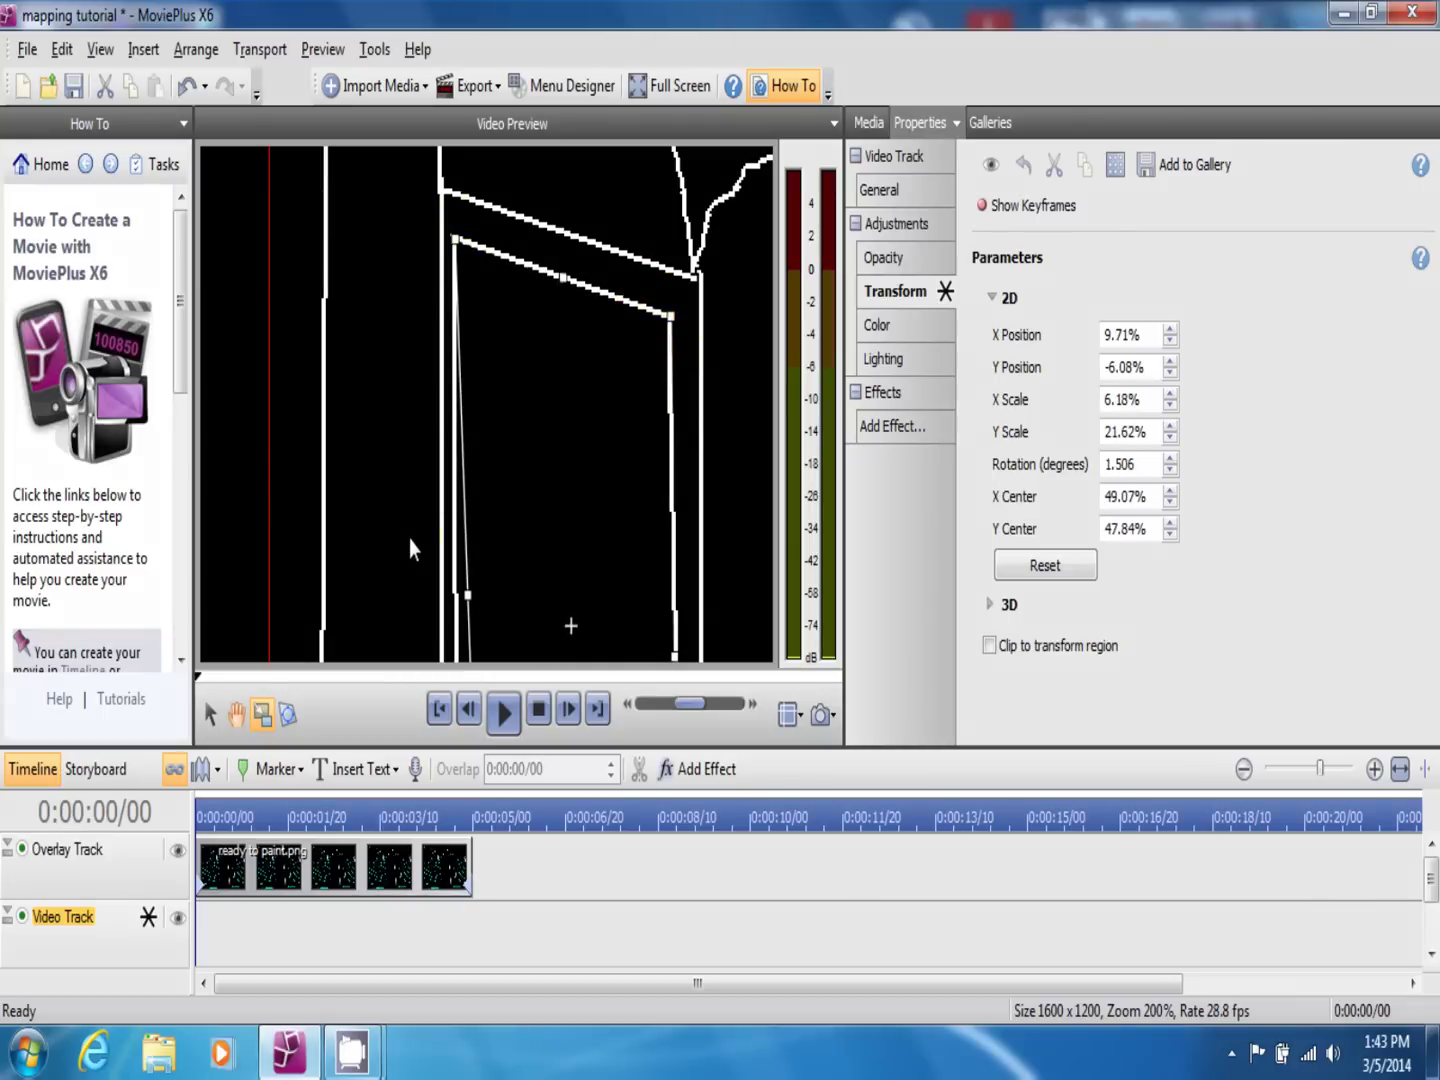
Pan down to the window's bottom and align the lower-left and lower-right corners
left_click(236, 713)
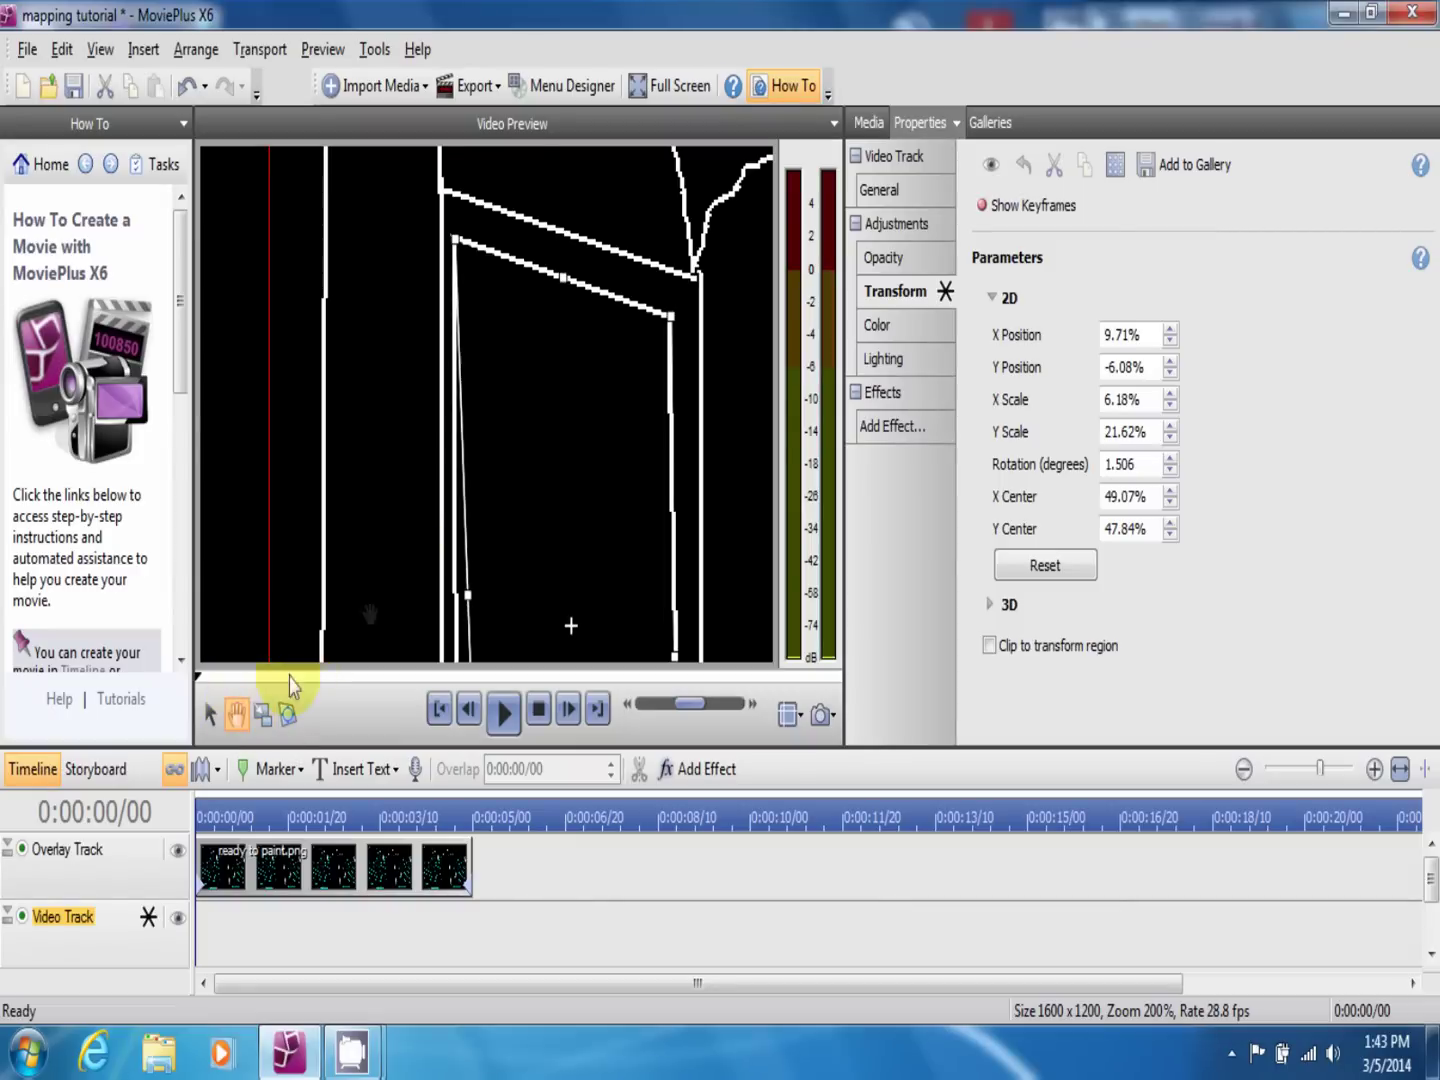
left_click_drag(389, 611, 389, 452)
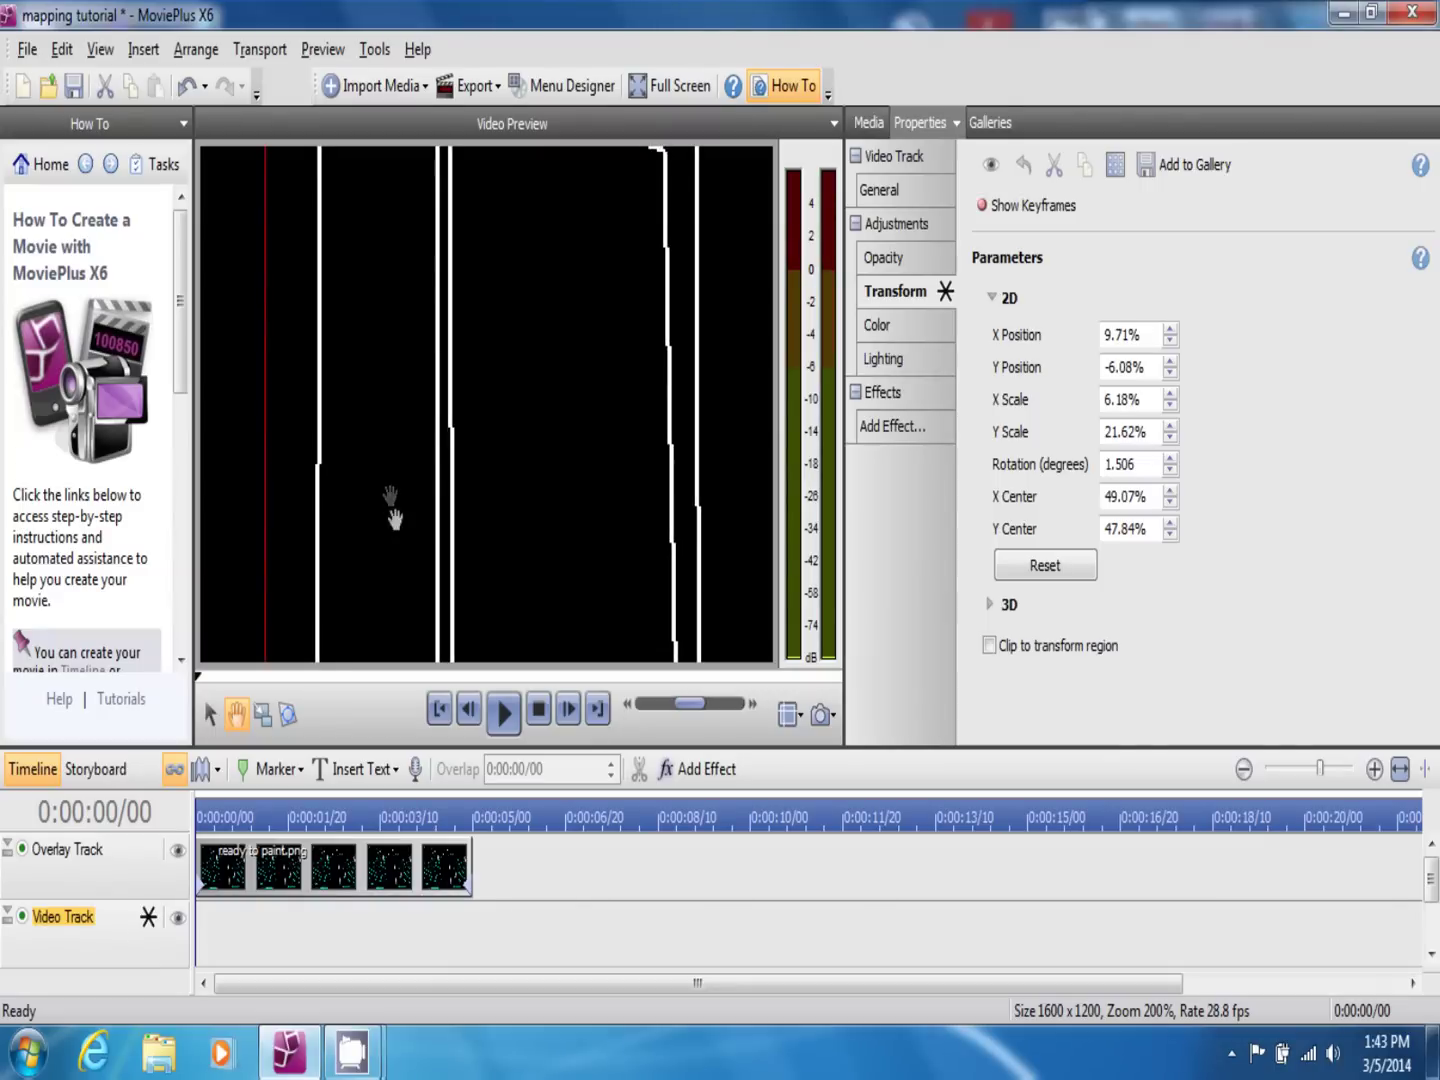
left_click_drag(405, 569, 400, 336)
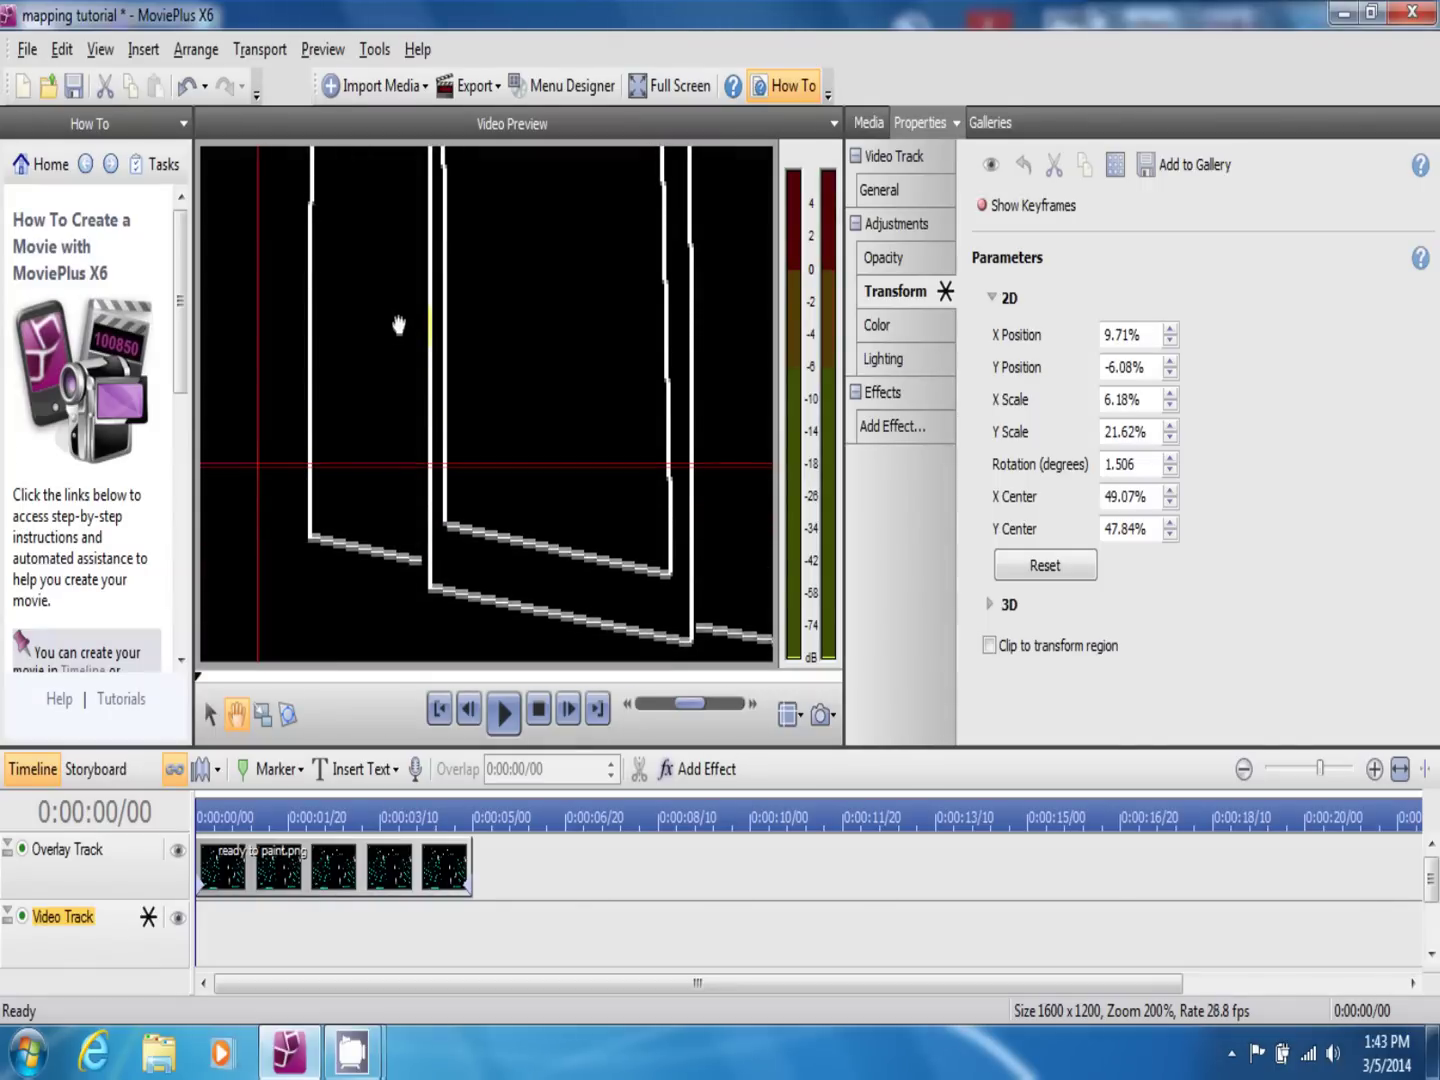
left_click(296, 866)
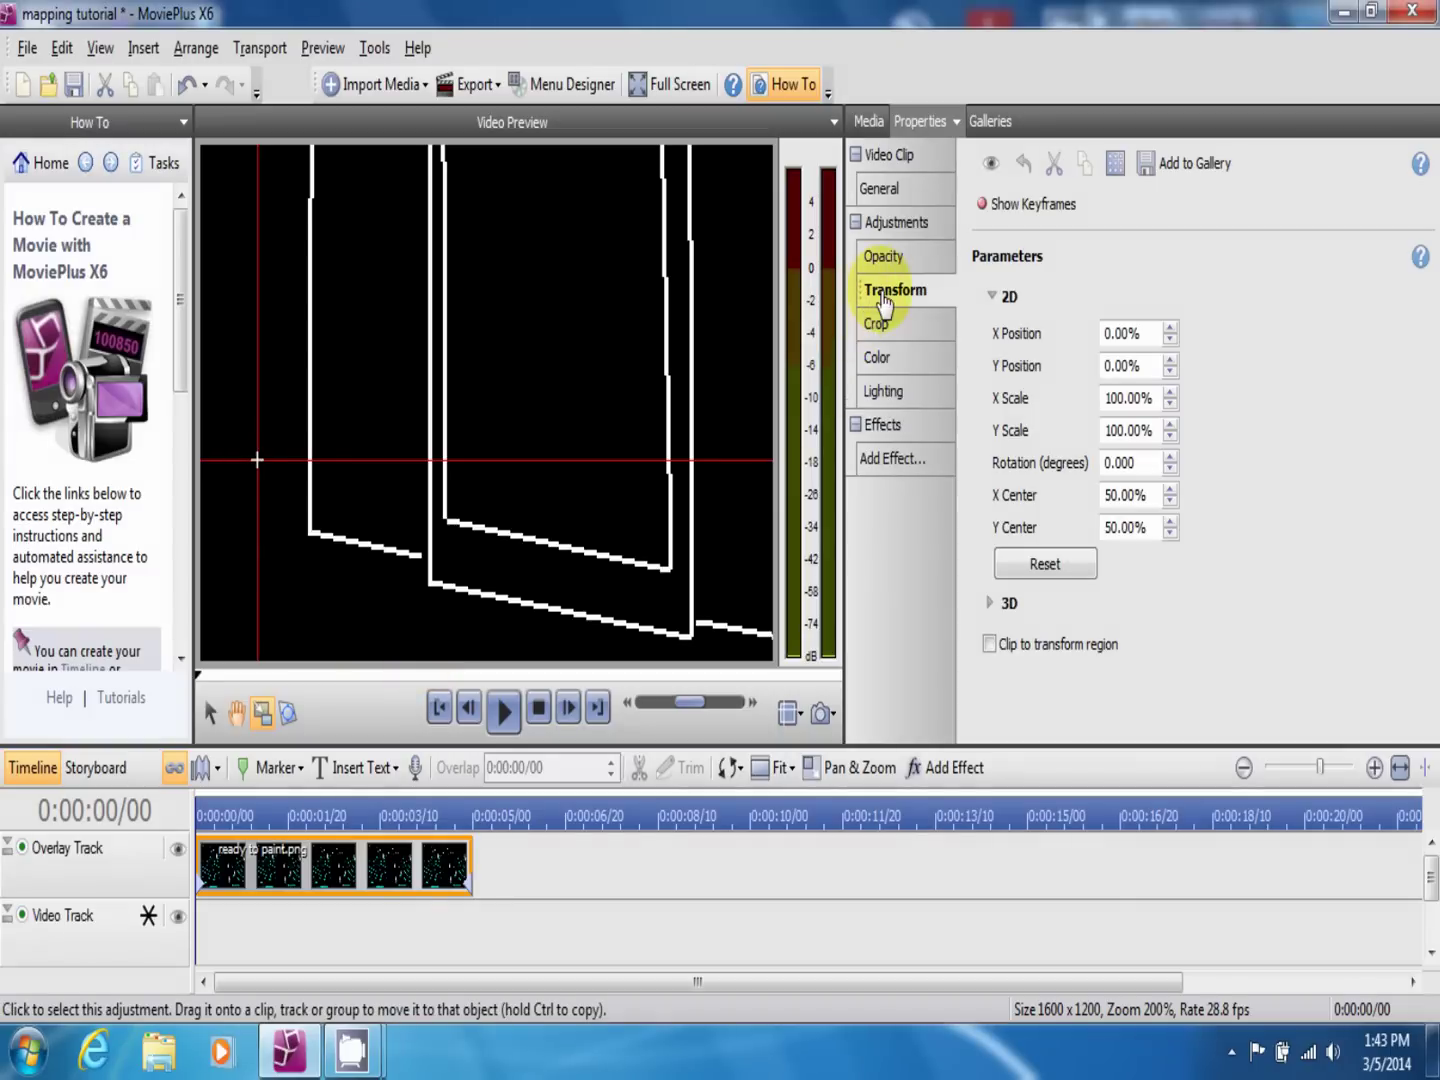
left_click(68, 848)
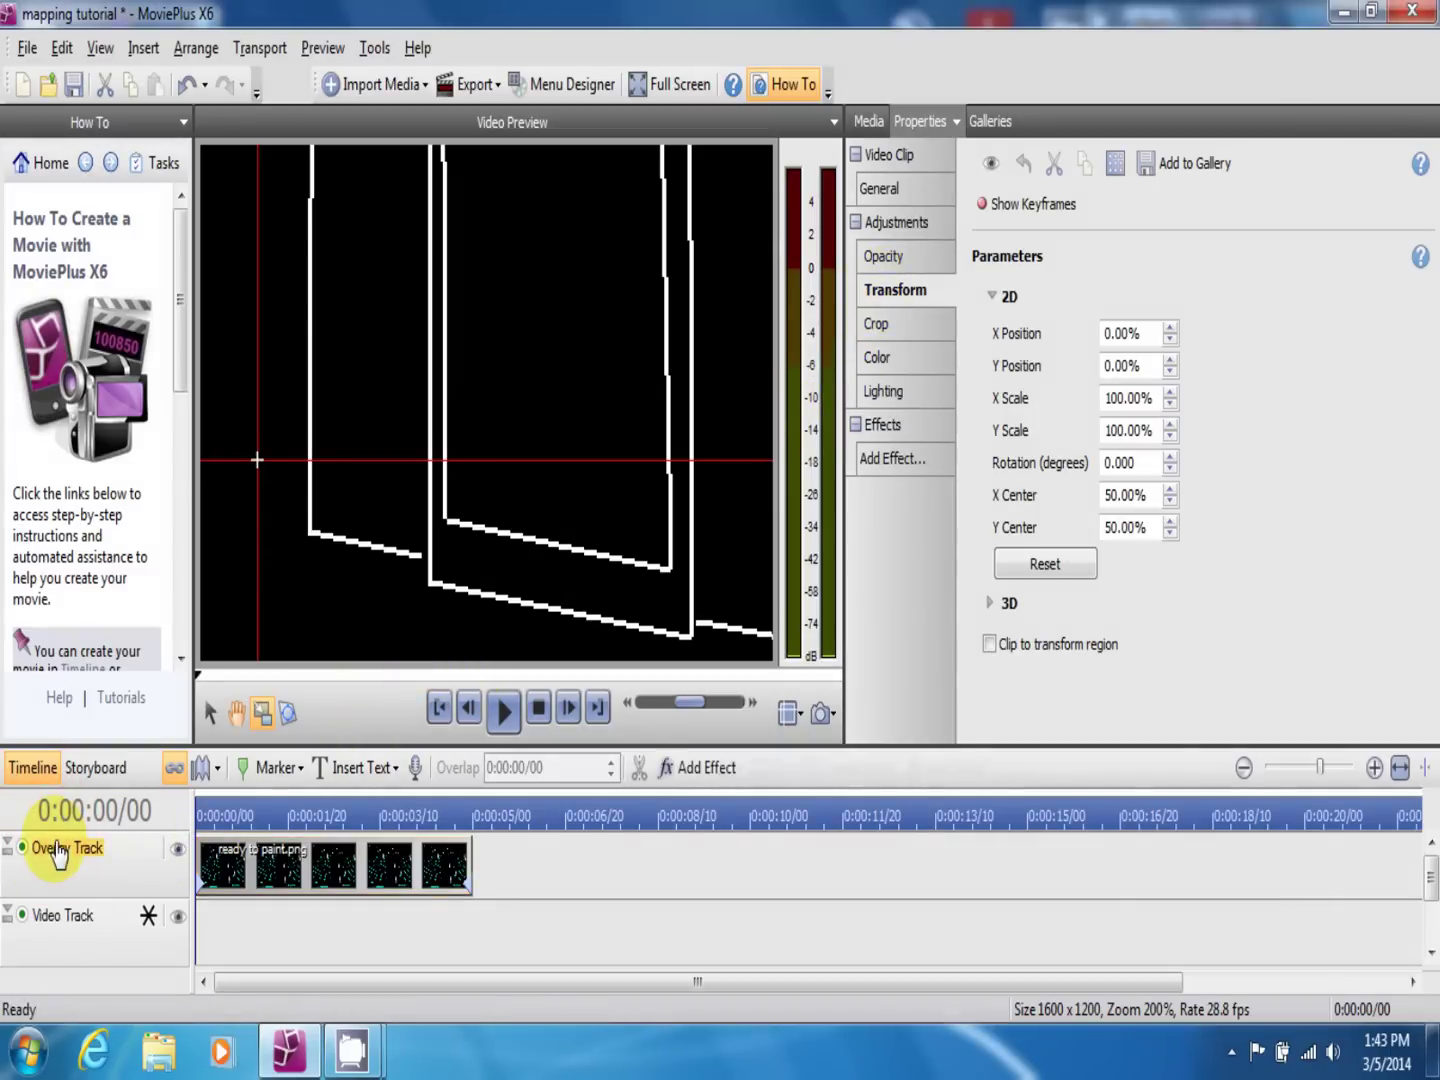
left_click(64, 916)
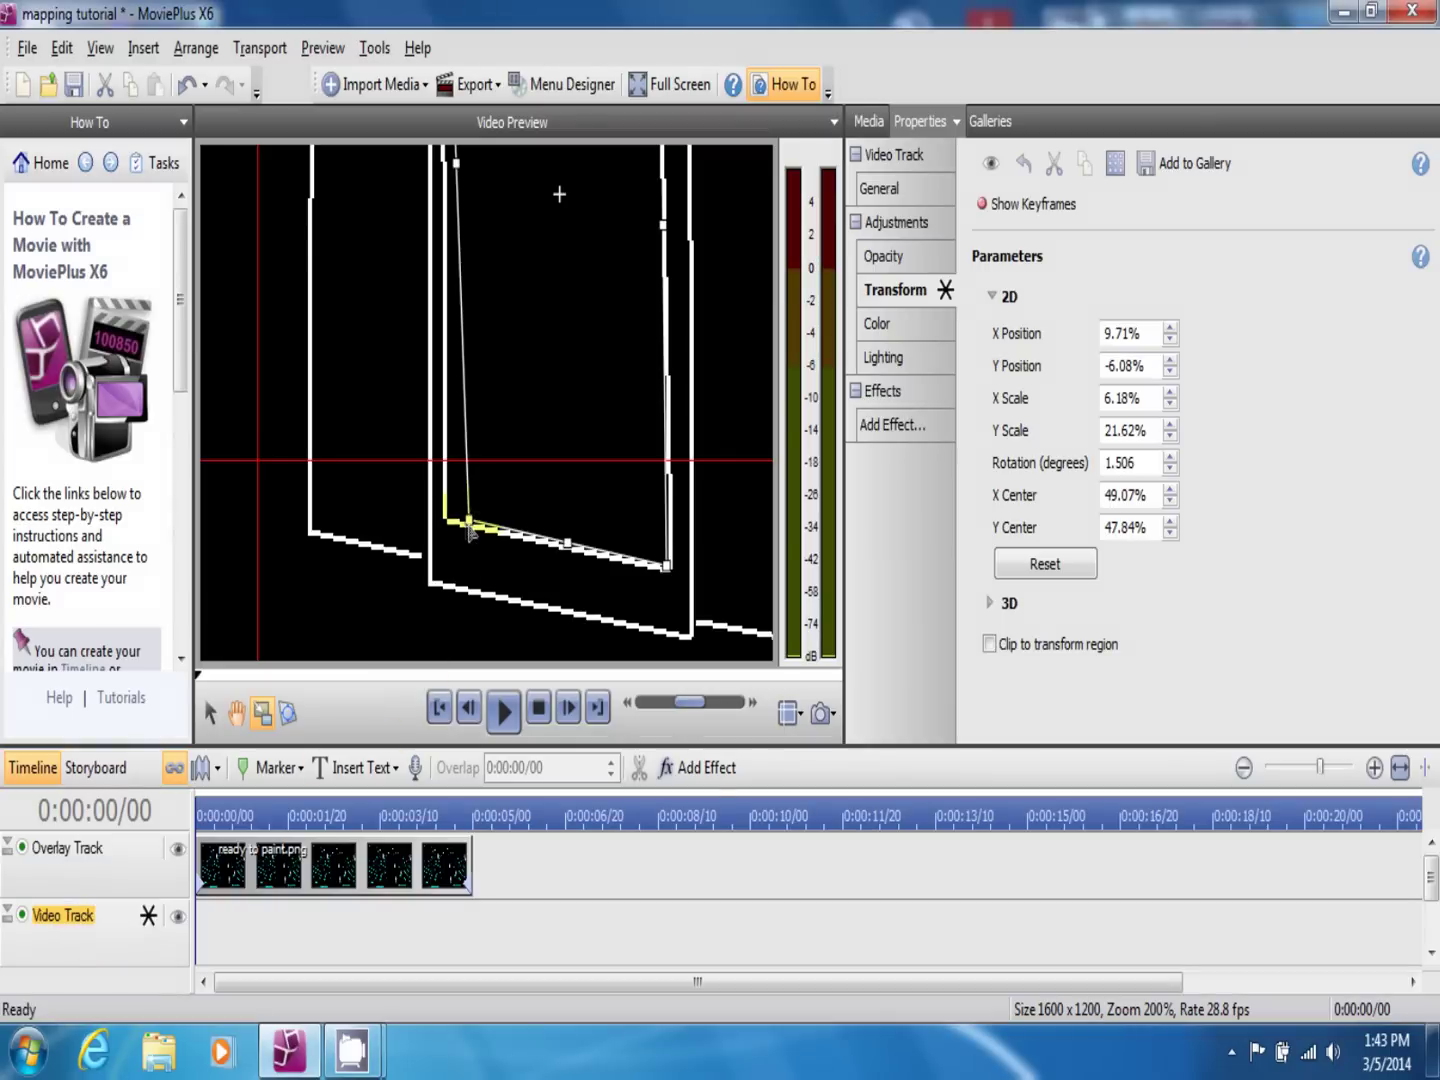
left_click_drag(469, 524, 448, 526)
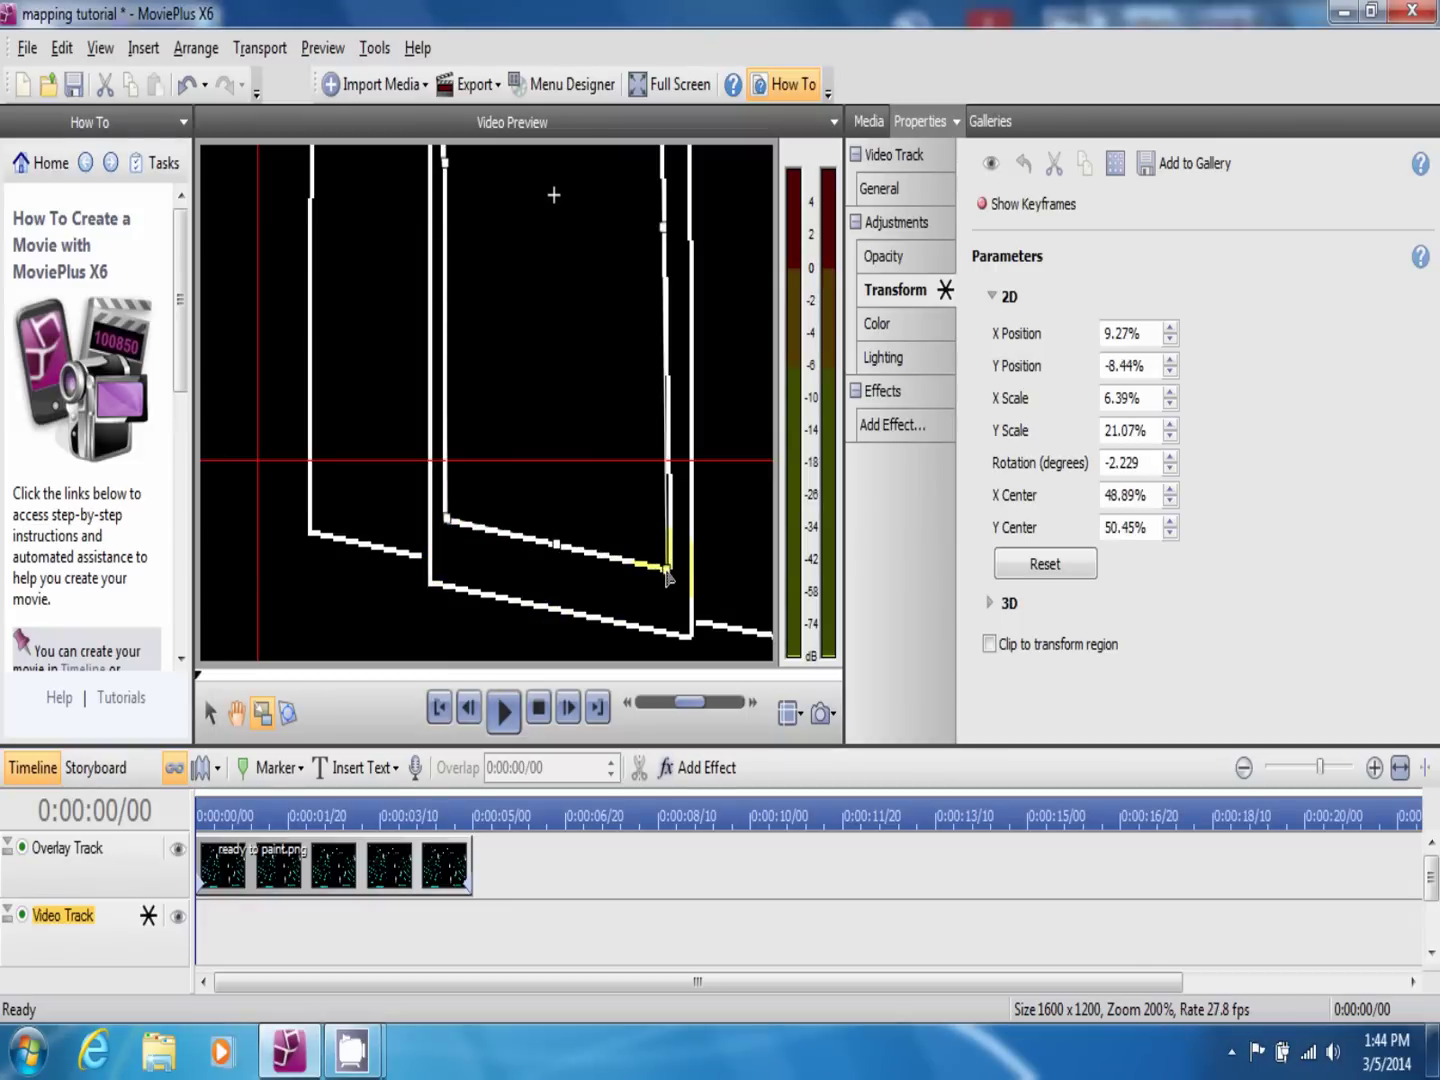
left_click_drag(667, 578, 668, 575)
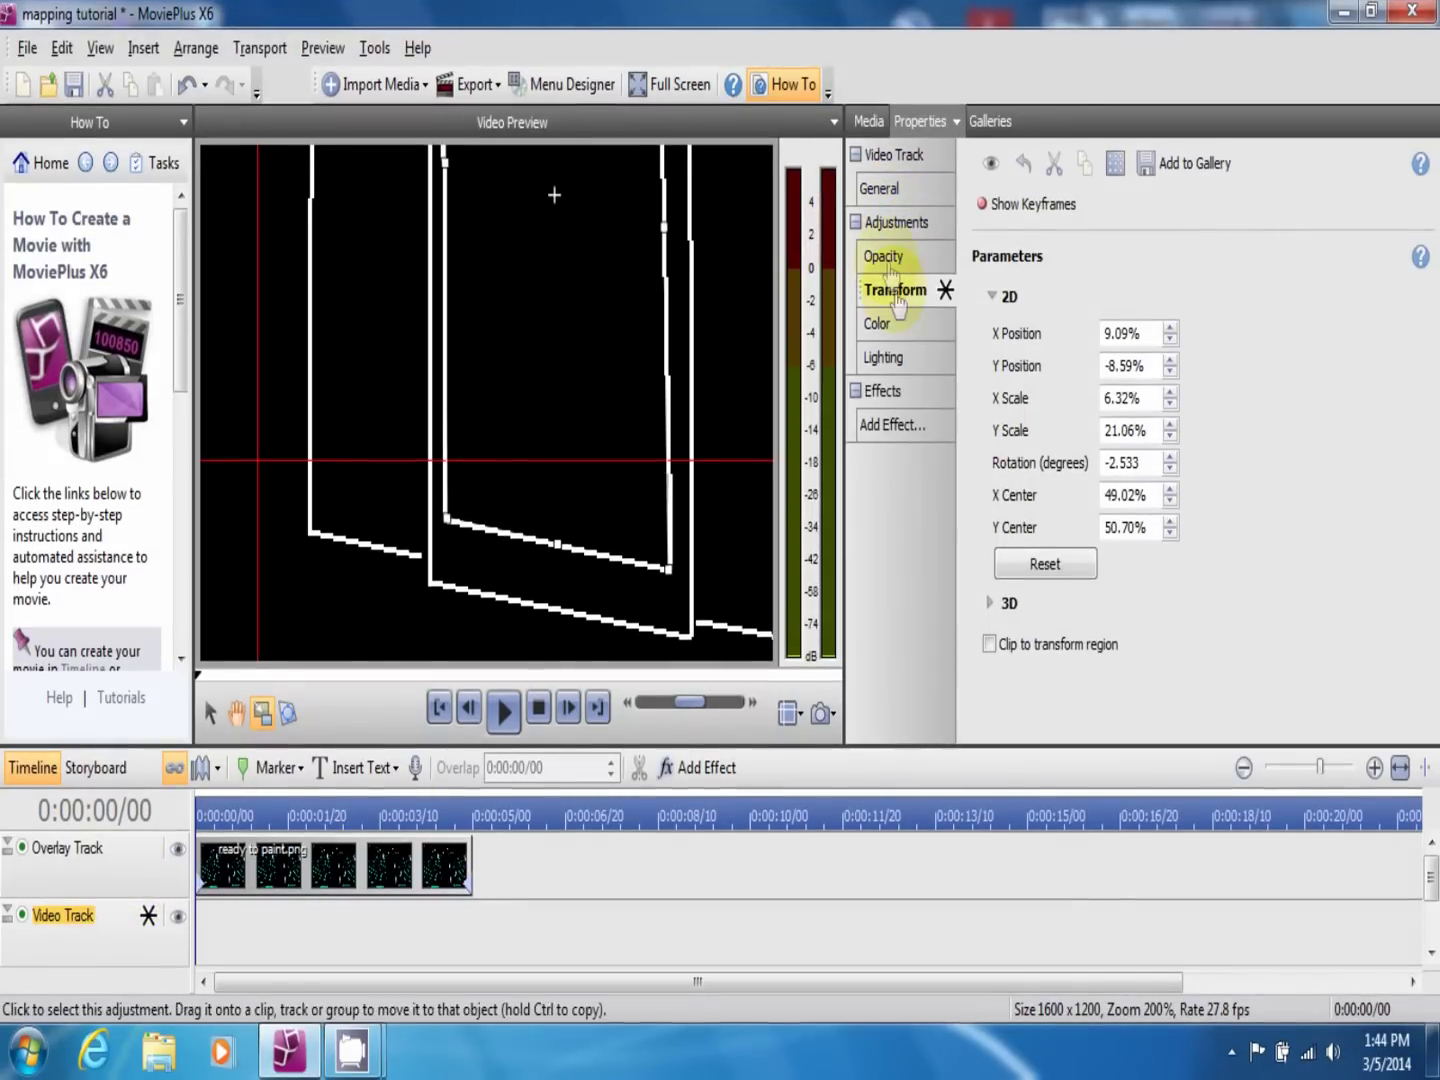
Rename the video track to 'center window' and zoom the preview back out
left_click(880, 194)
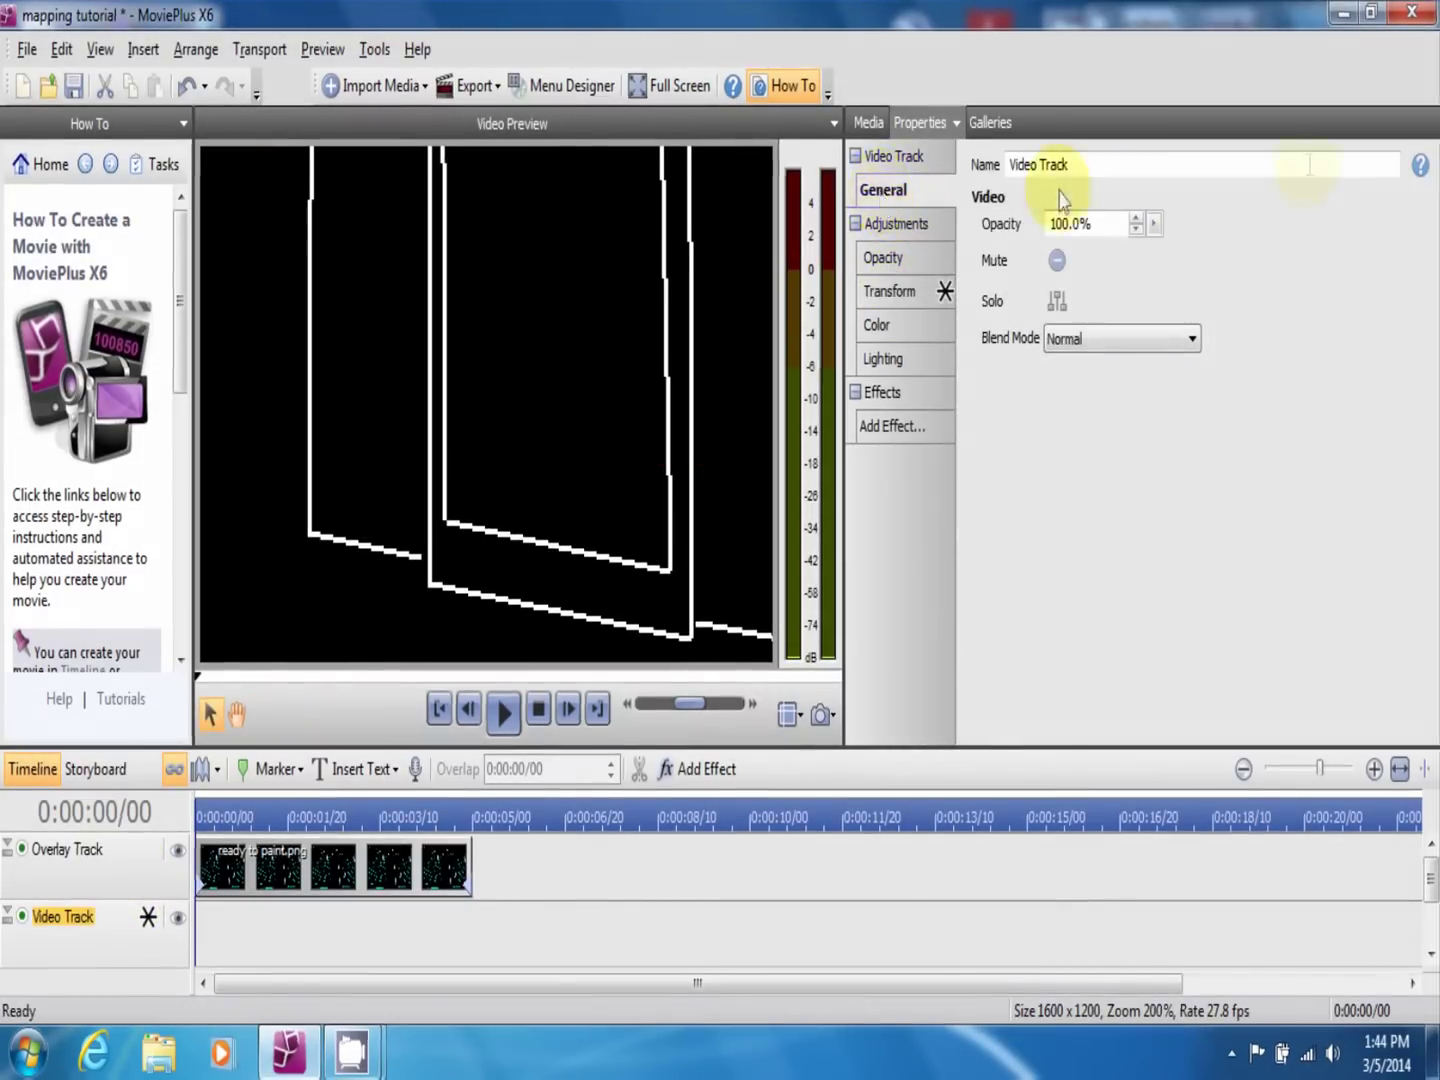
left_click(1080, 163)
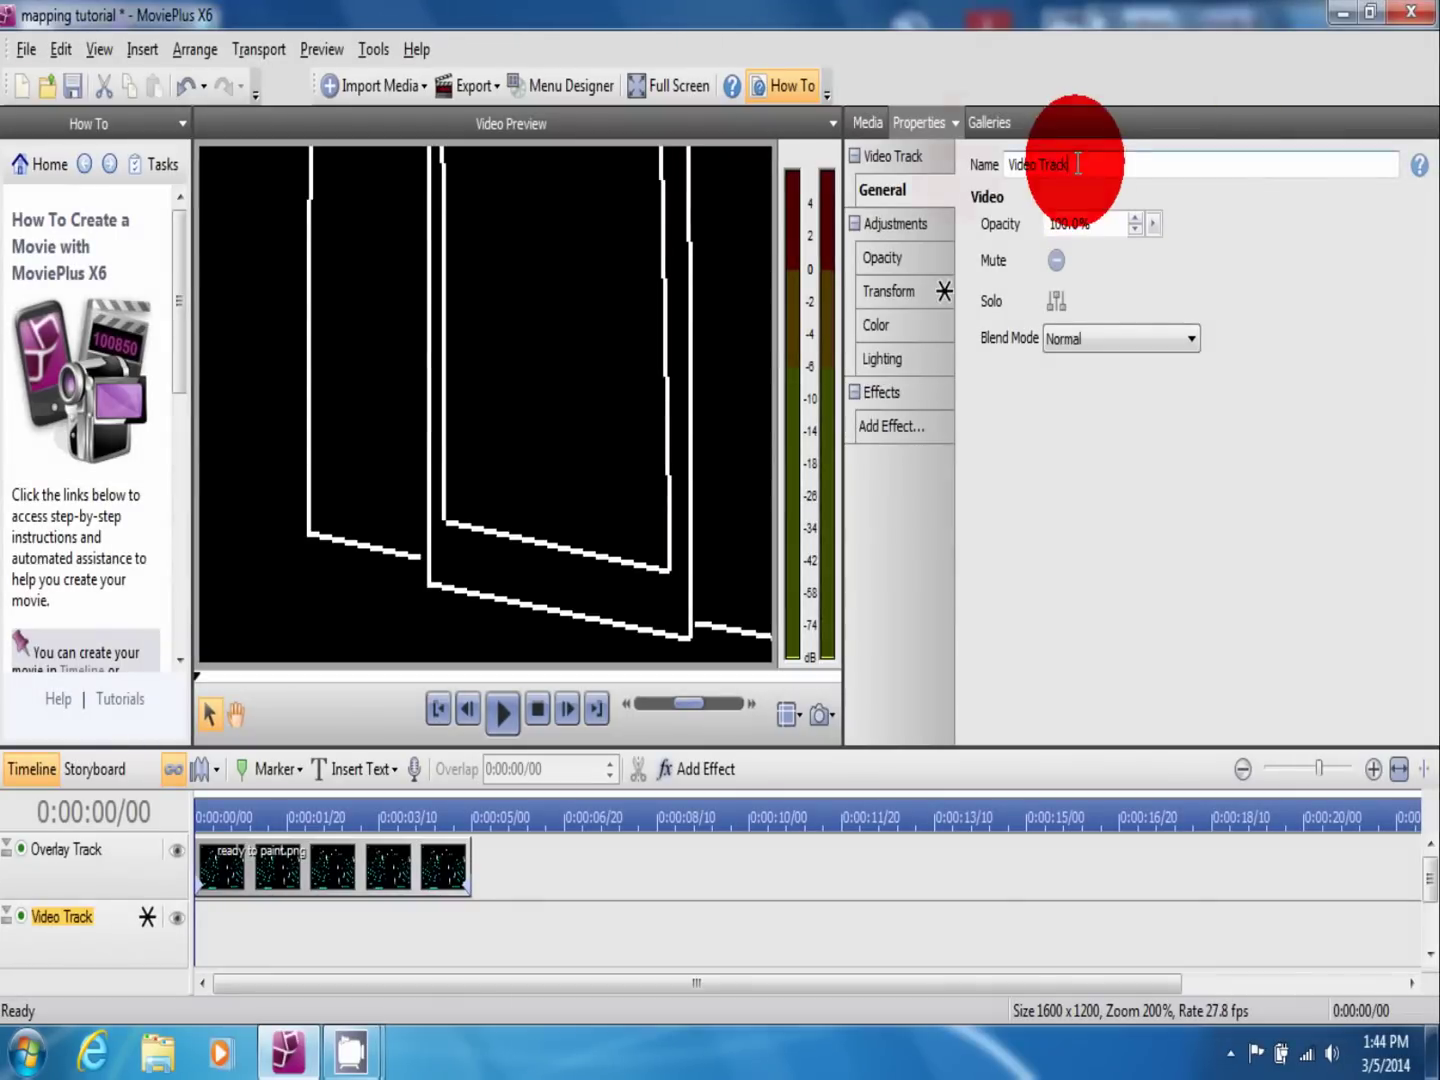
type("cen")
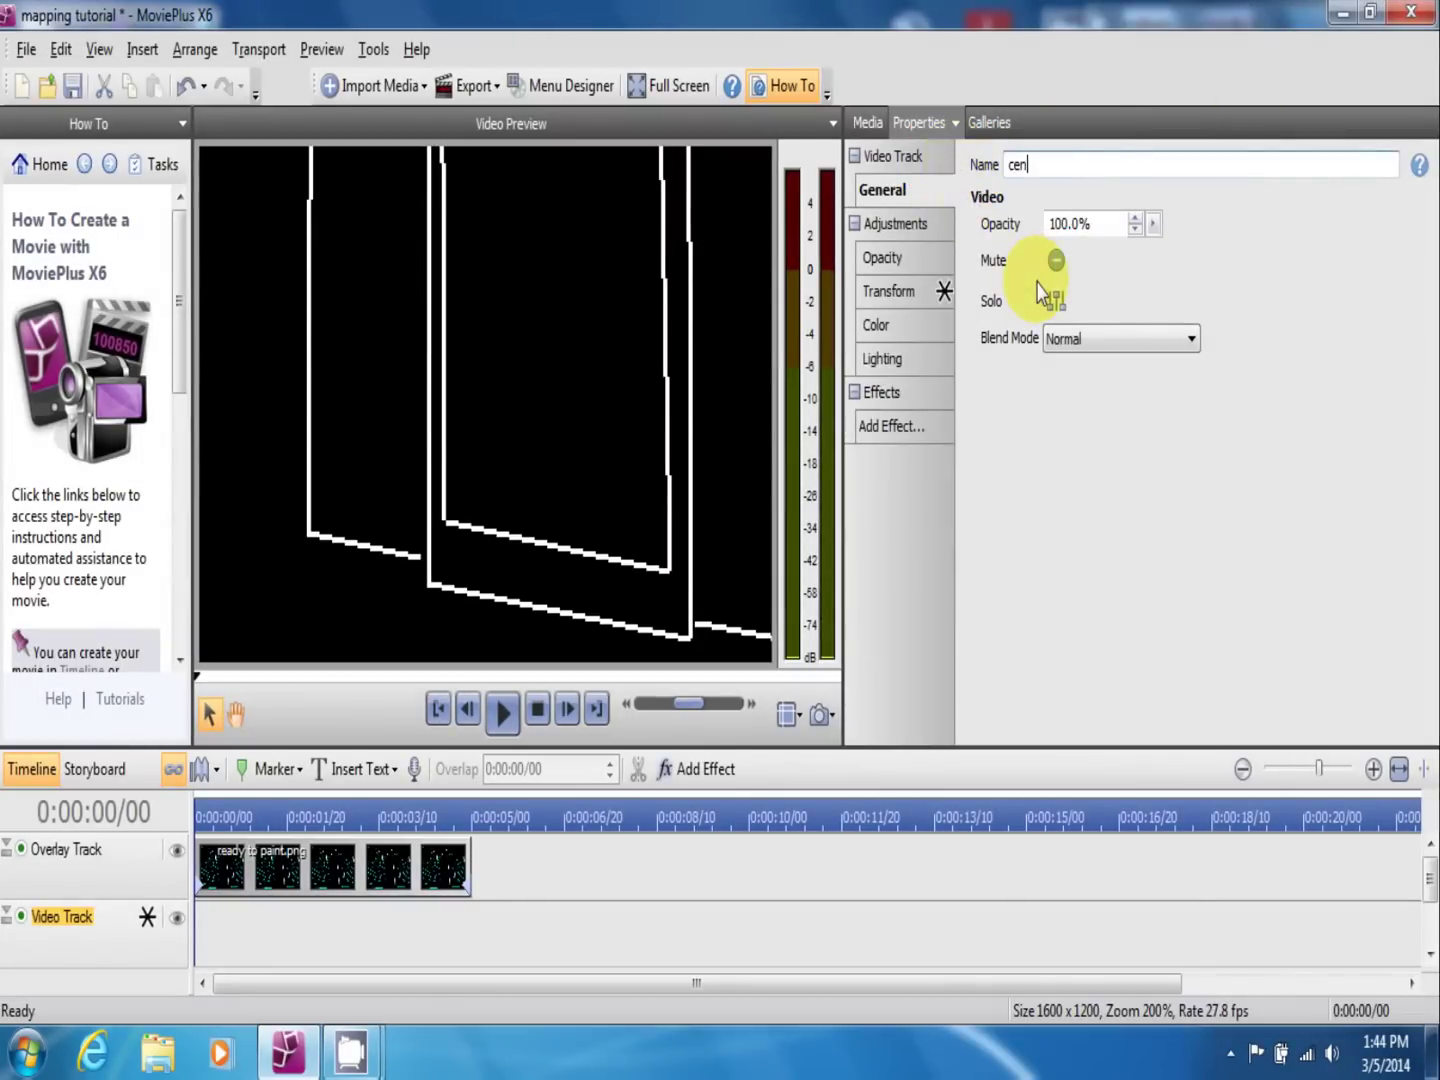
type("ter window")
key("Return")
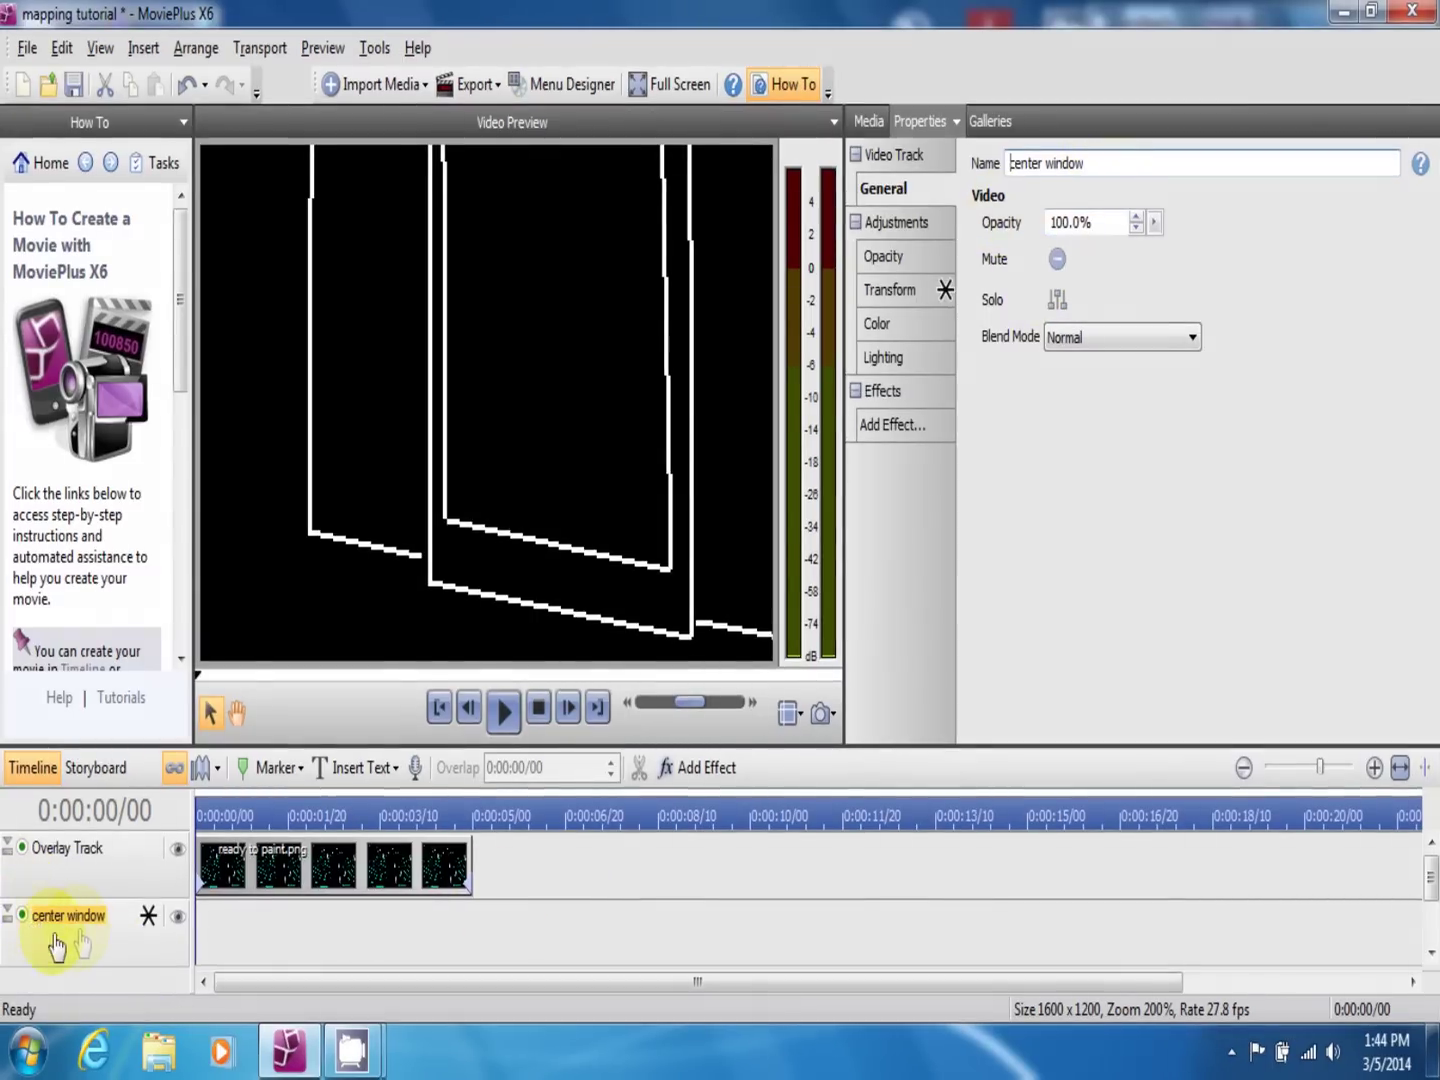
left_click(126, 948)
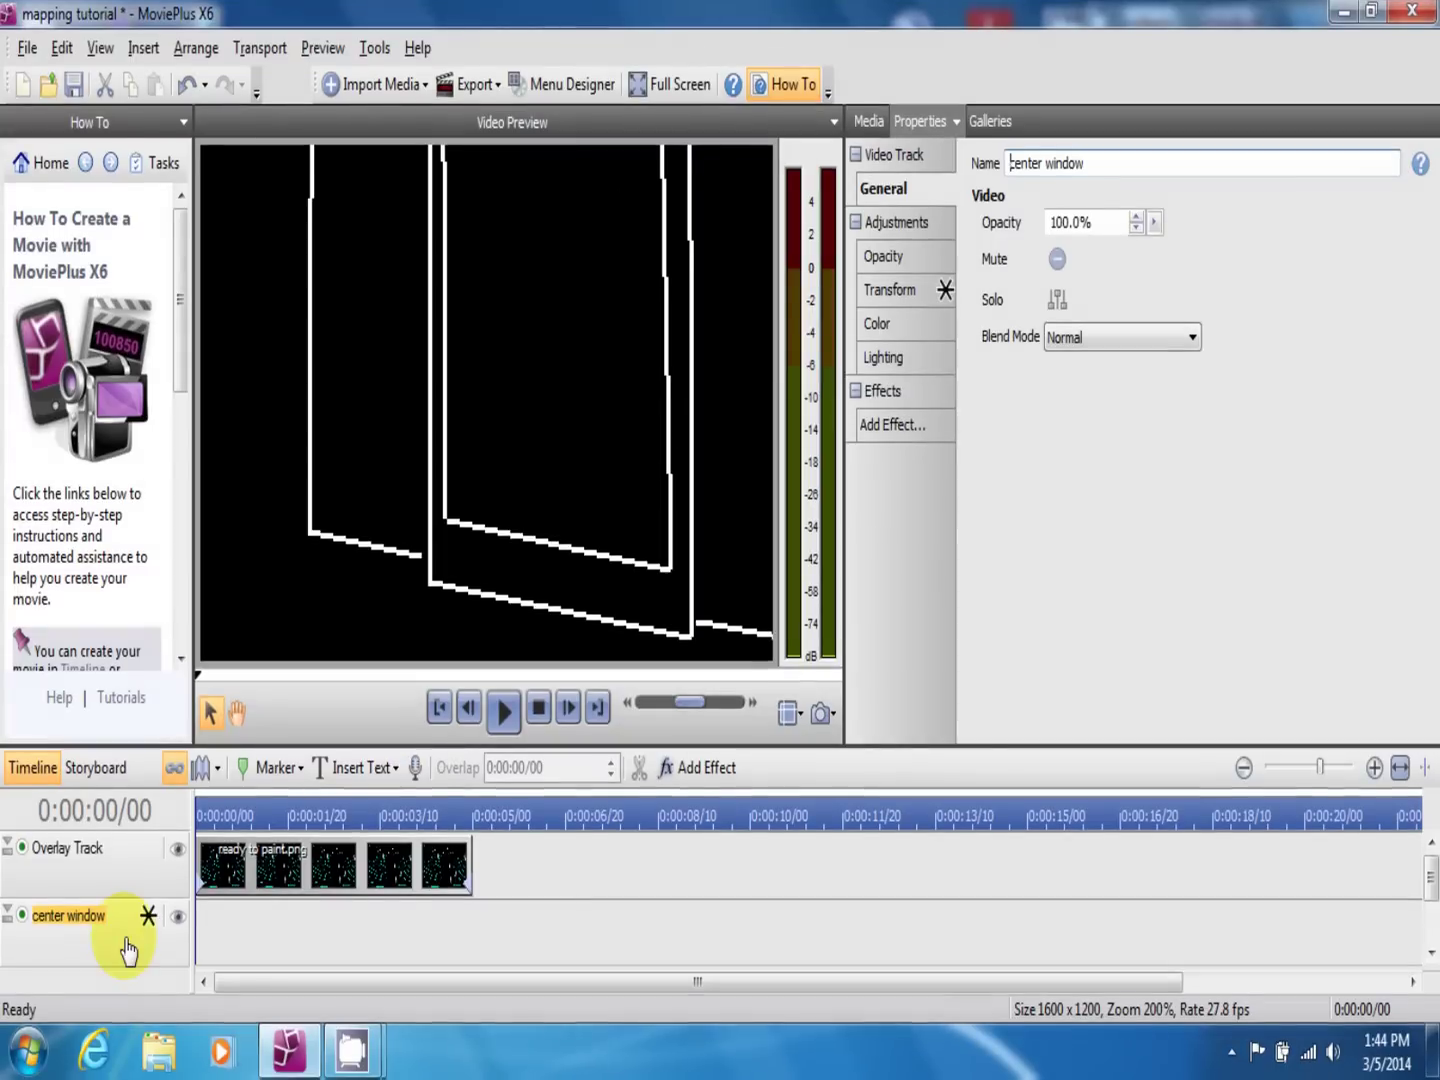
scroll(515, 410, "down", 5)
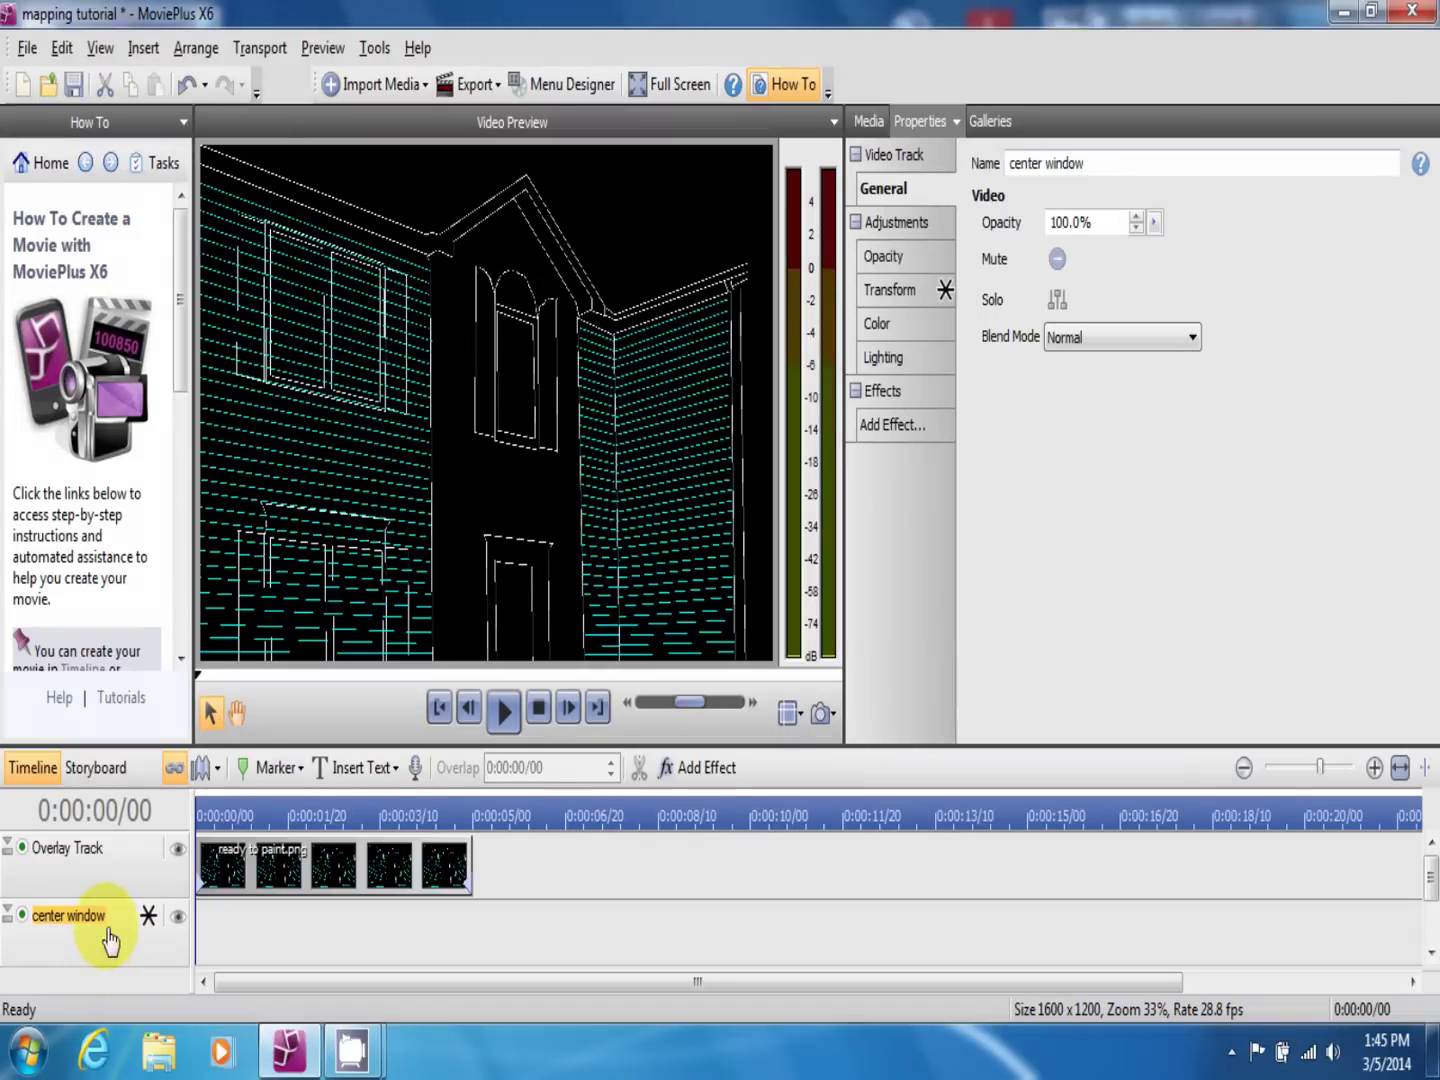
Insert a new video track, name it 'door', and show its 2D transform parameters
right_click(104, 946)
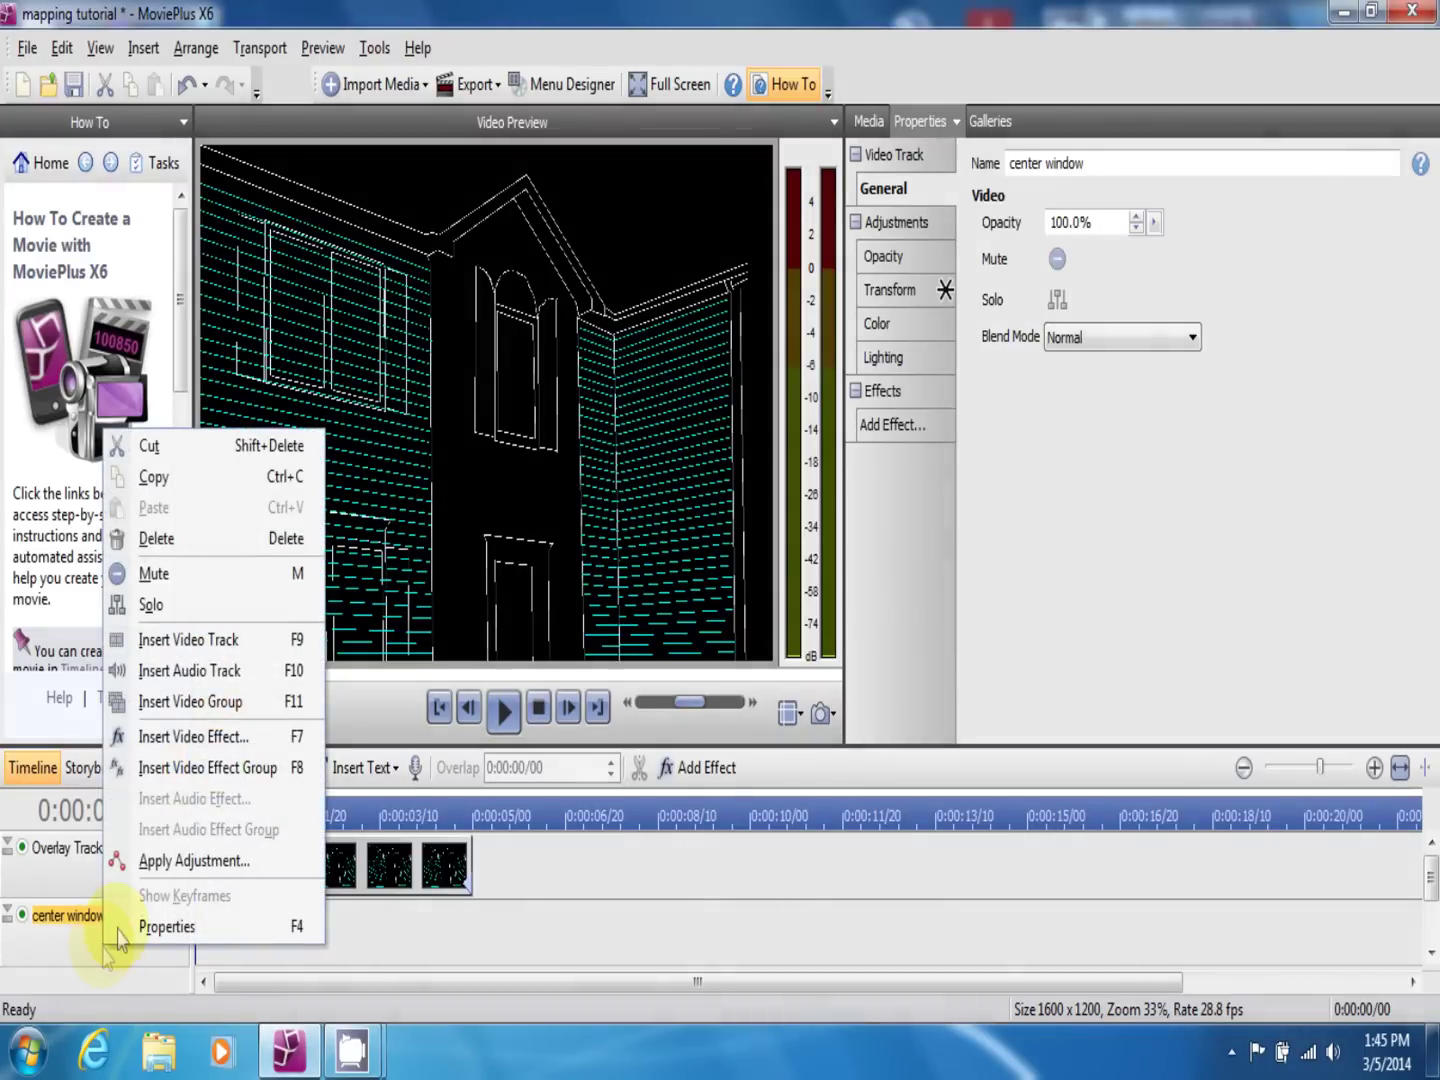
left_click(200, 641)
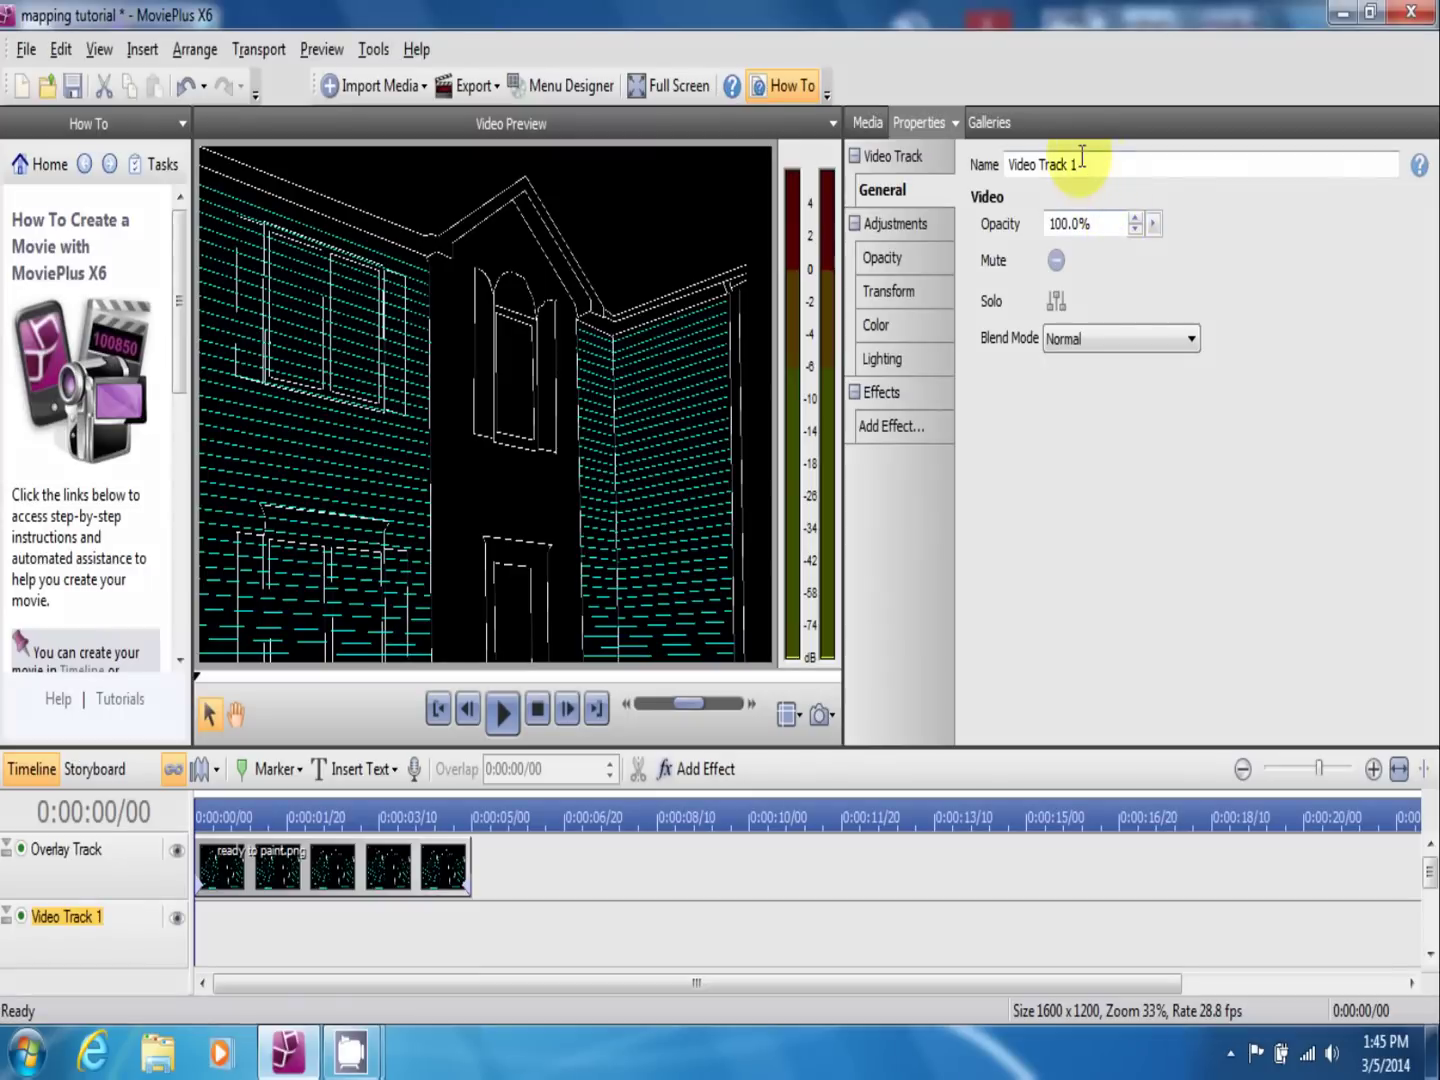
left_click_drag(1079, 164, 1003, 165)
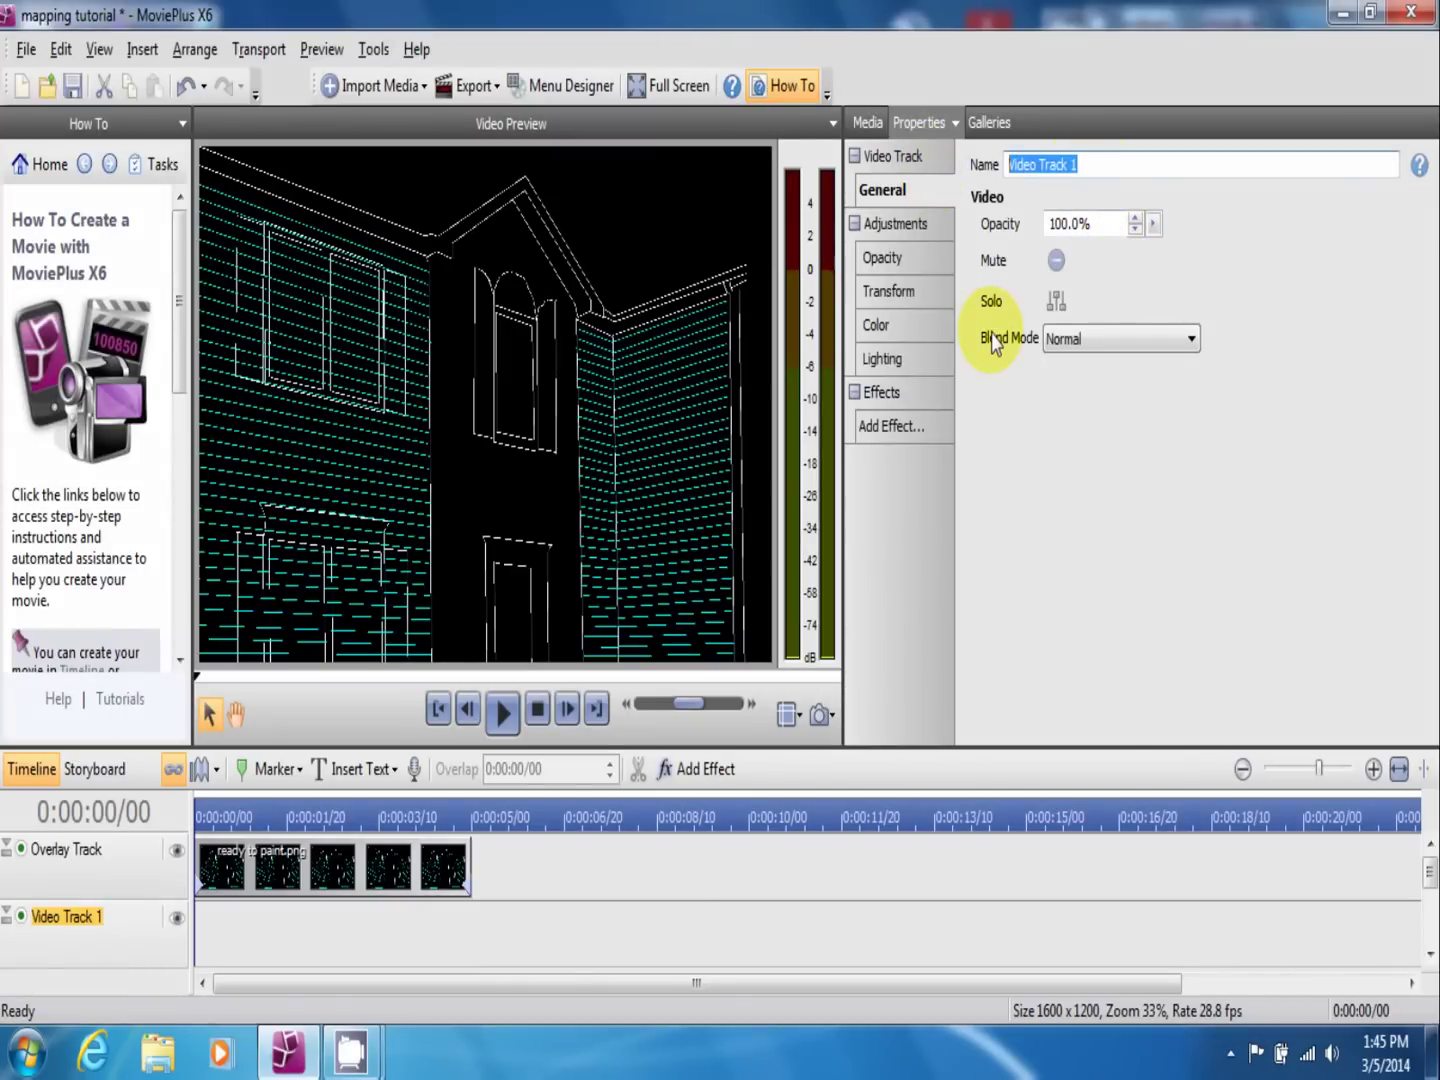
type("door")
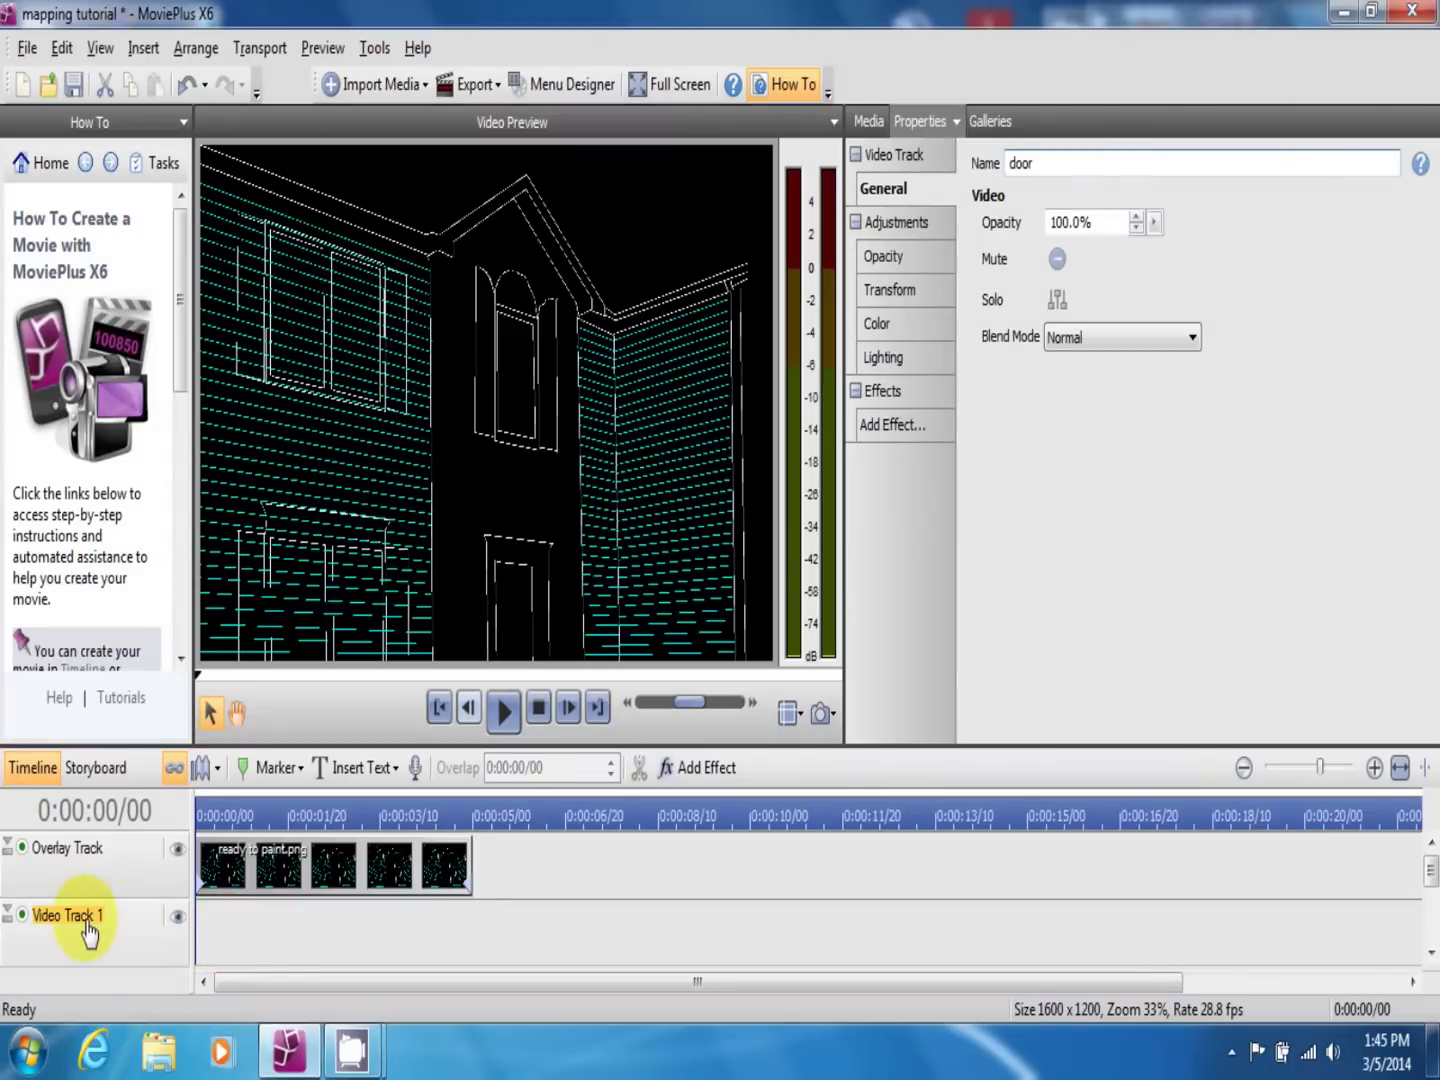
left_click(884, 290)
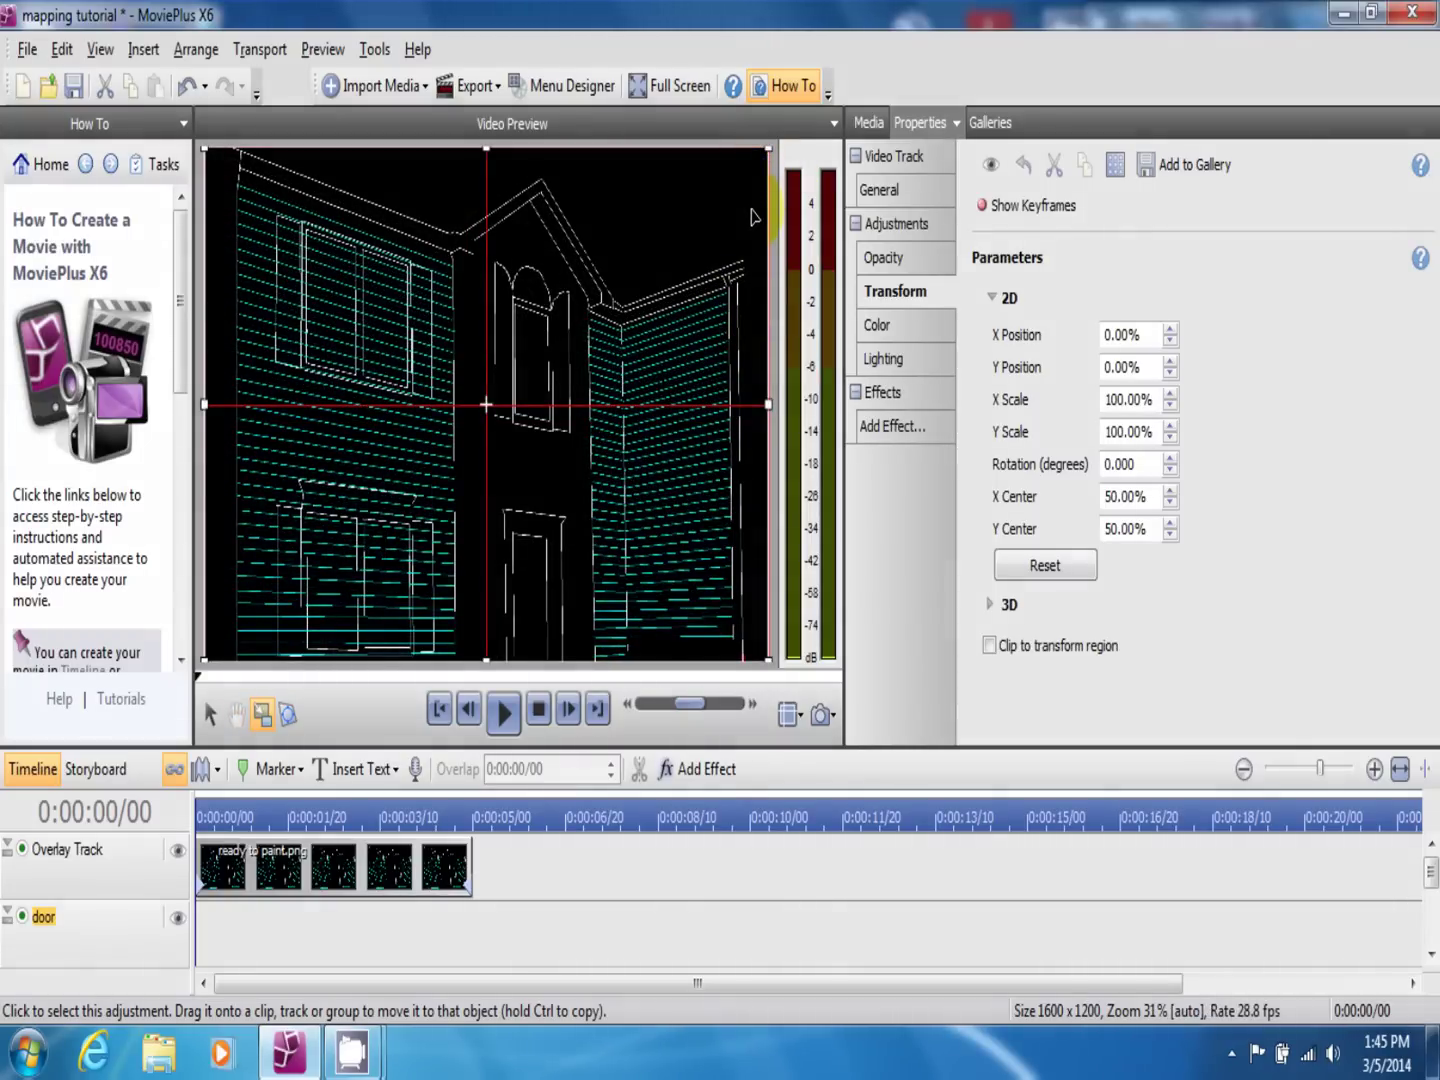
Drag the door track's four corner handles onto the corners of the traced doorway
left_click_drag(770, 153, 455, 473)
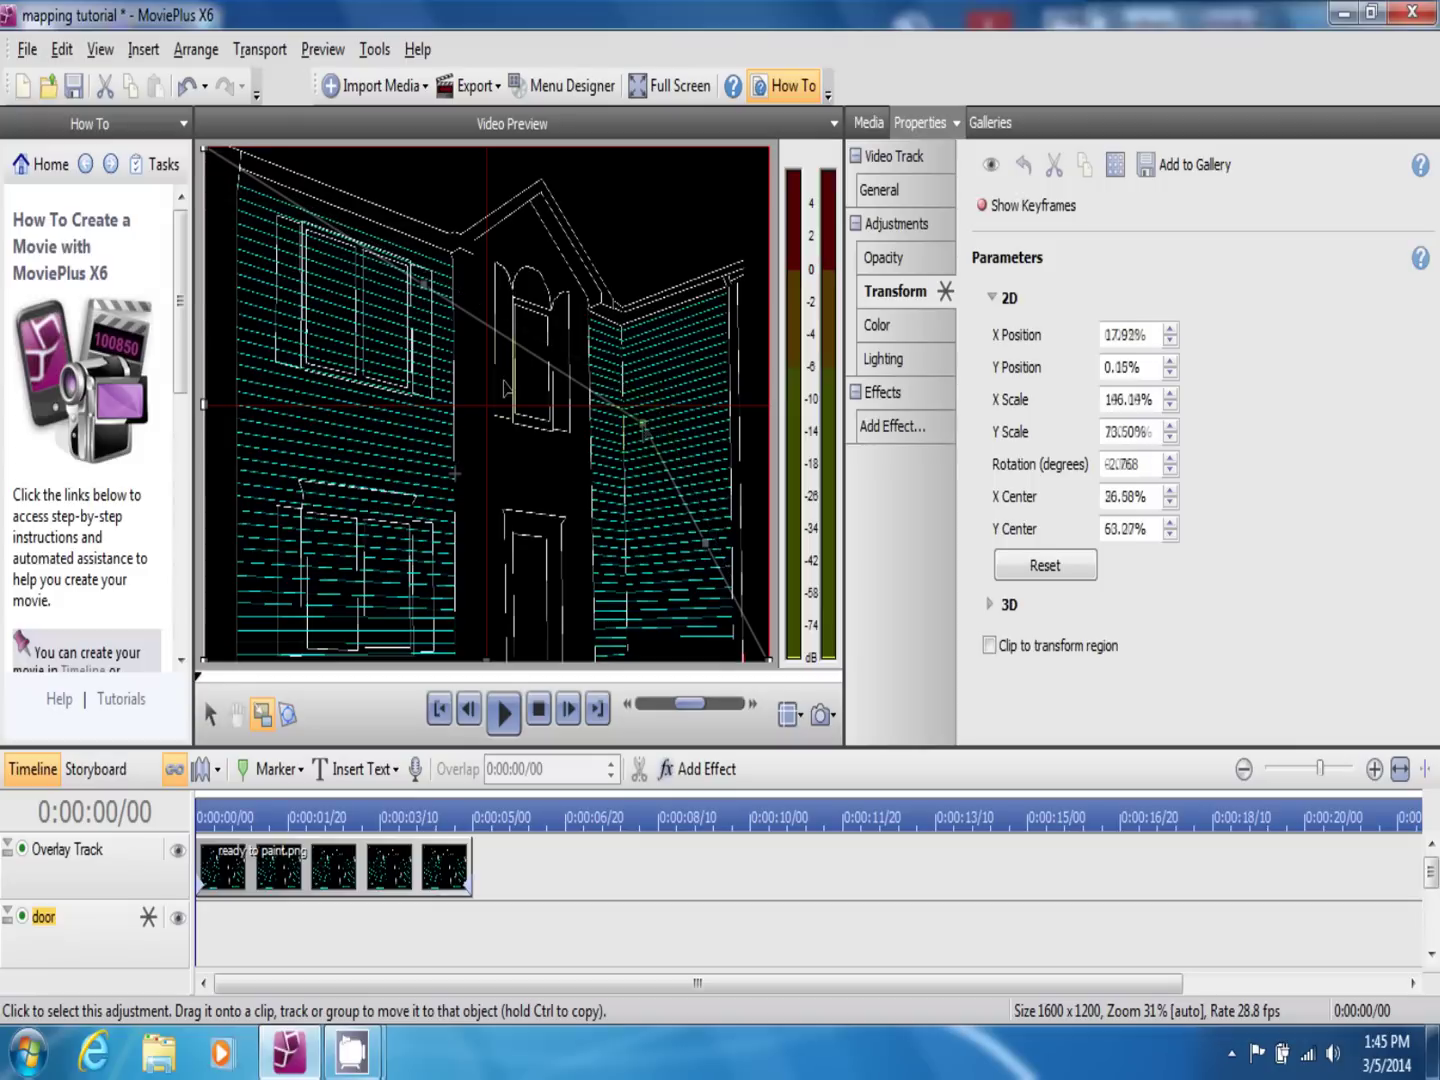
left_click_drag(207, 155, 490, 541)
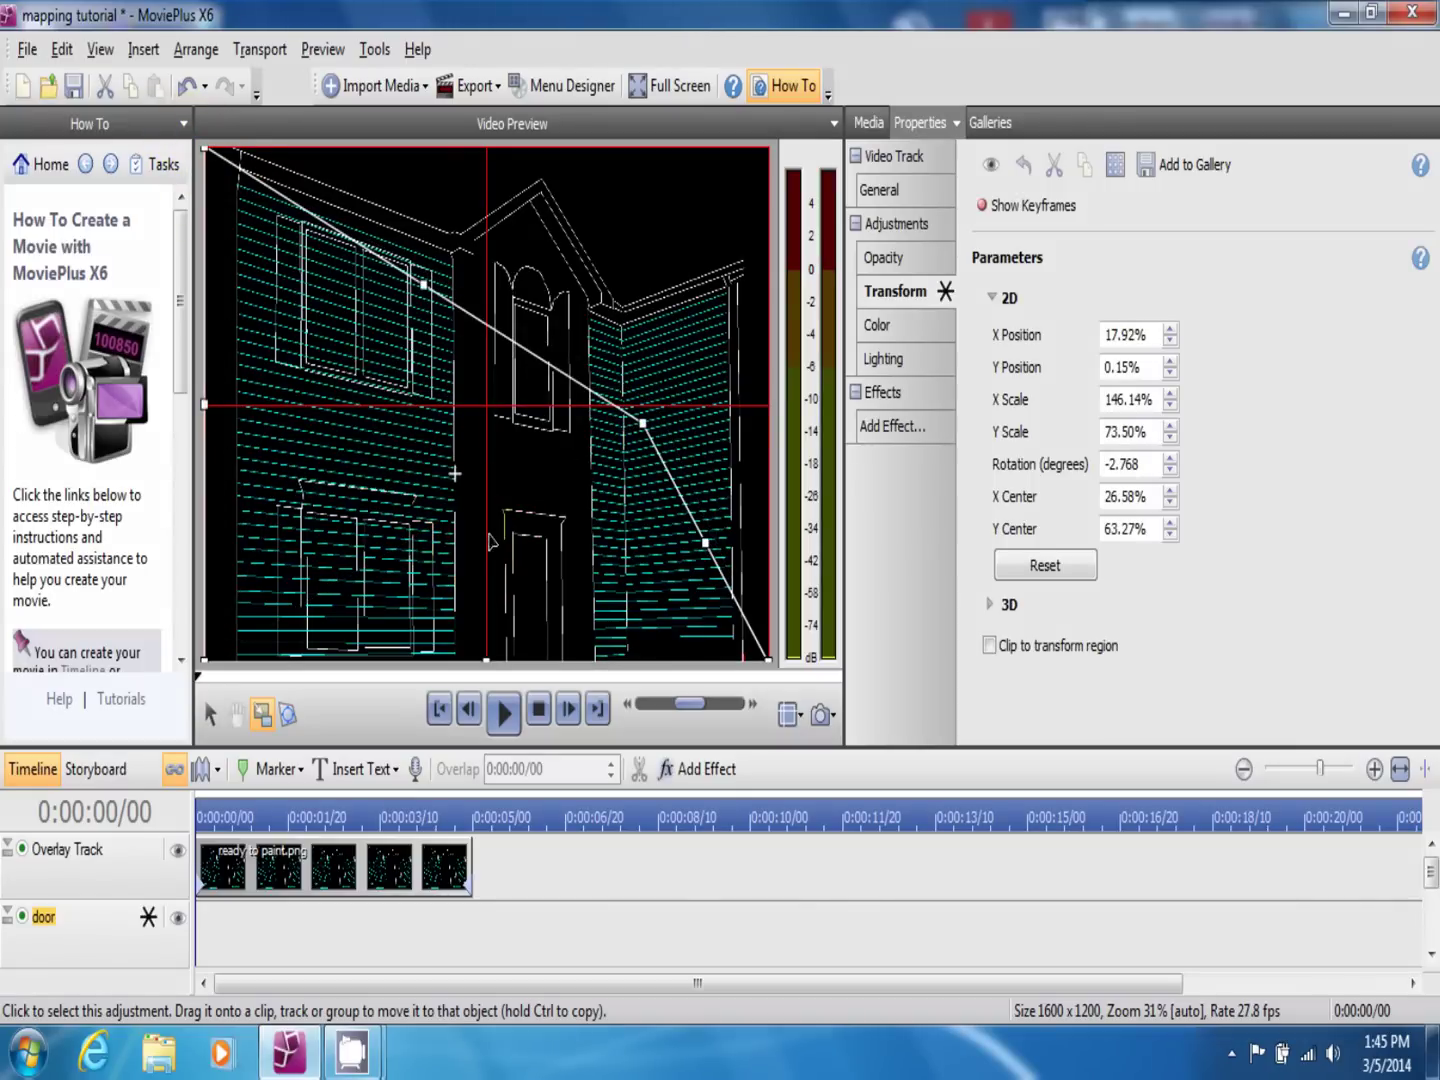
left_click(206, 662)
left_click_drag(205, 662, 518, 660)
left_click_drag(772, 666, 550, 663)
left_click_drag(206, 149, 518, 550)
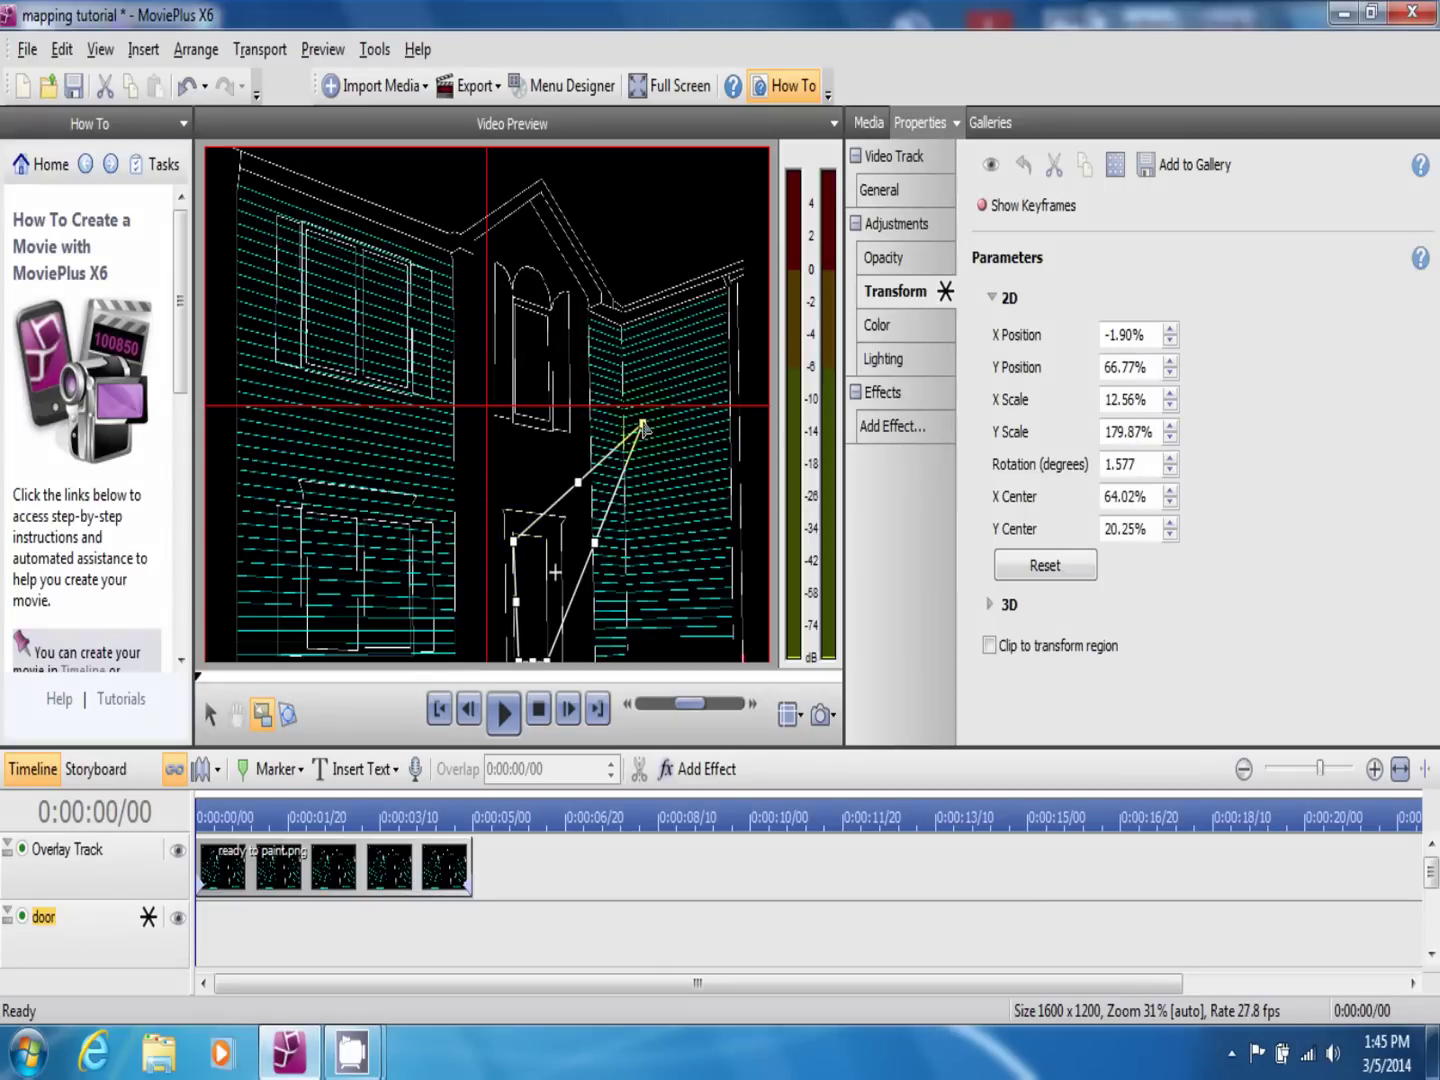
left_click_drag(643, 427, 546, 548)
scroll(530, 570, "up", 5)
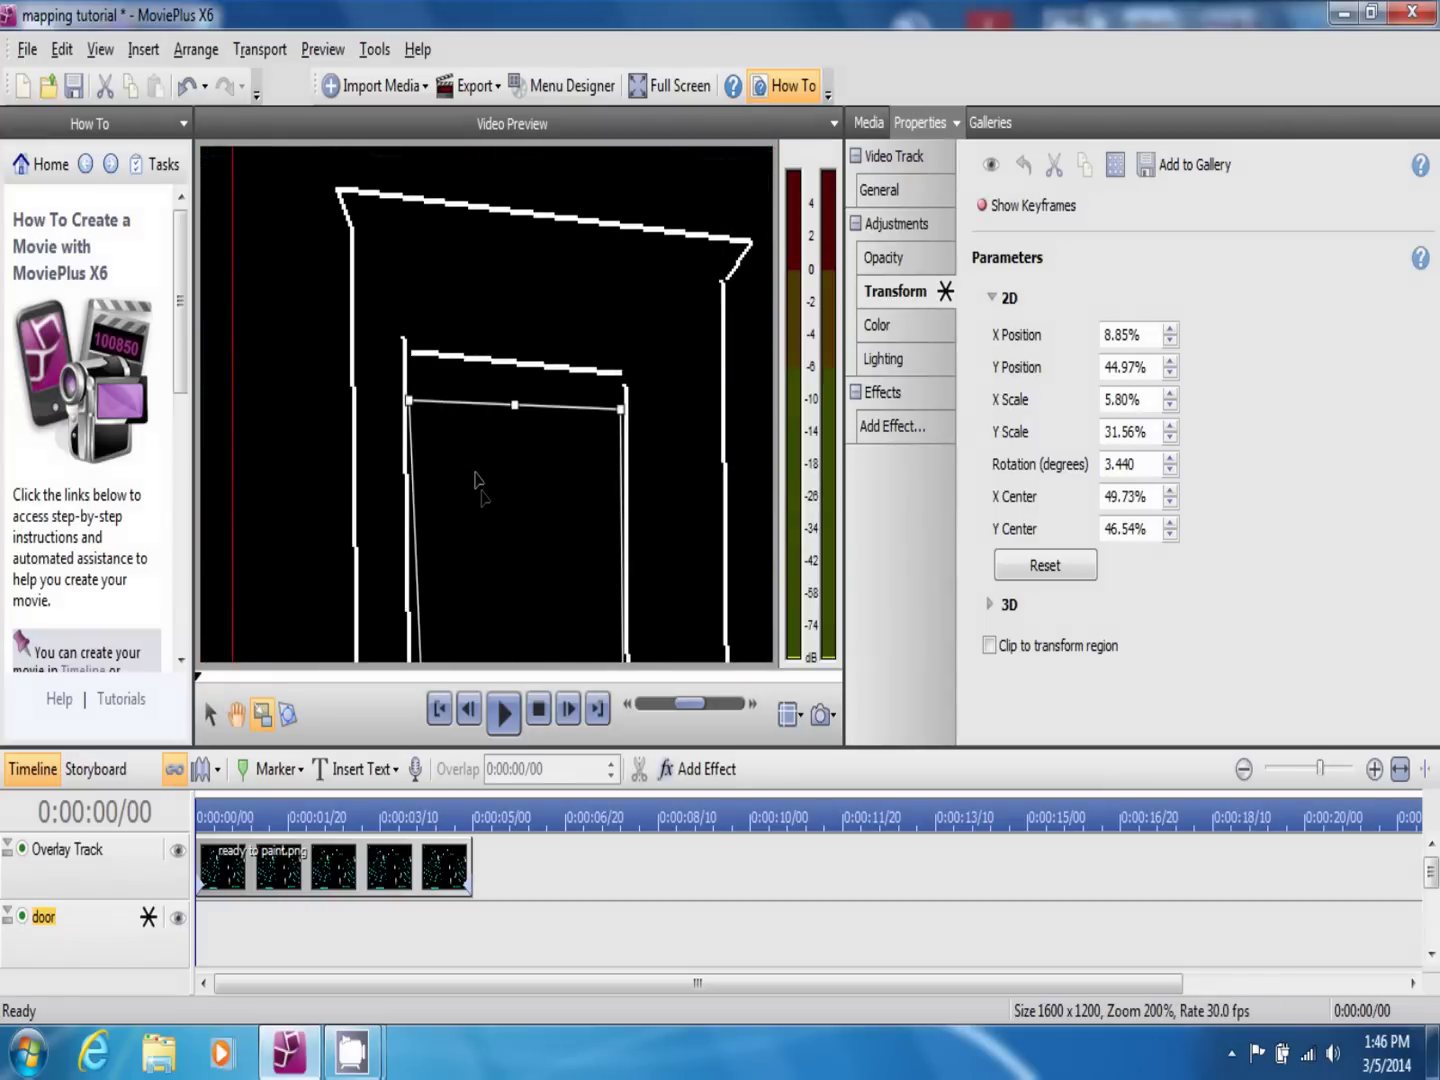
Align the door video's top corners with the door frame's top, then pan to the door's base
left_click_drag(409, 410, 407, 367)
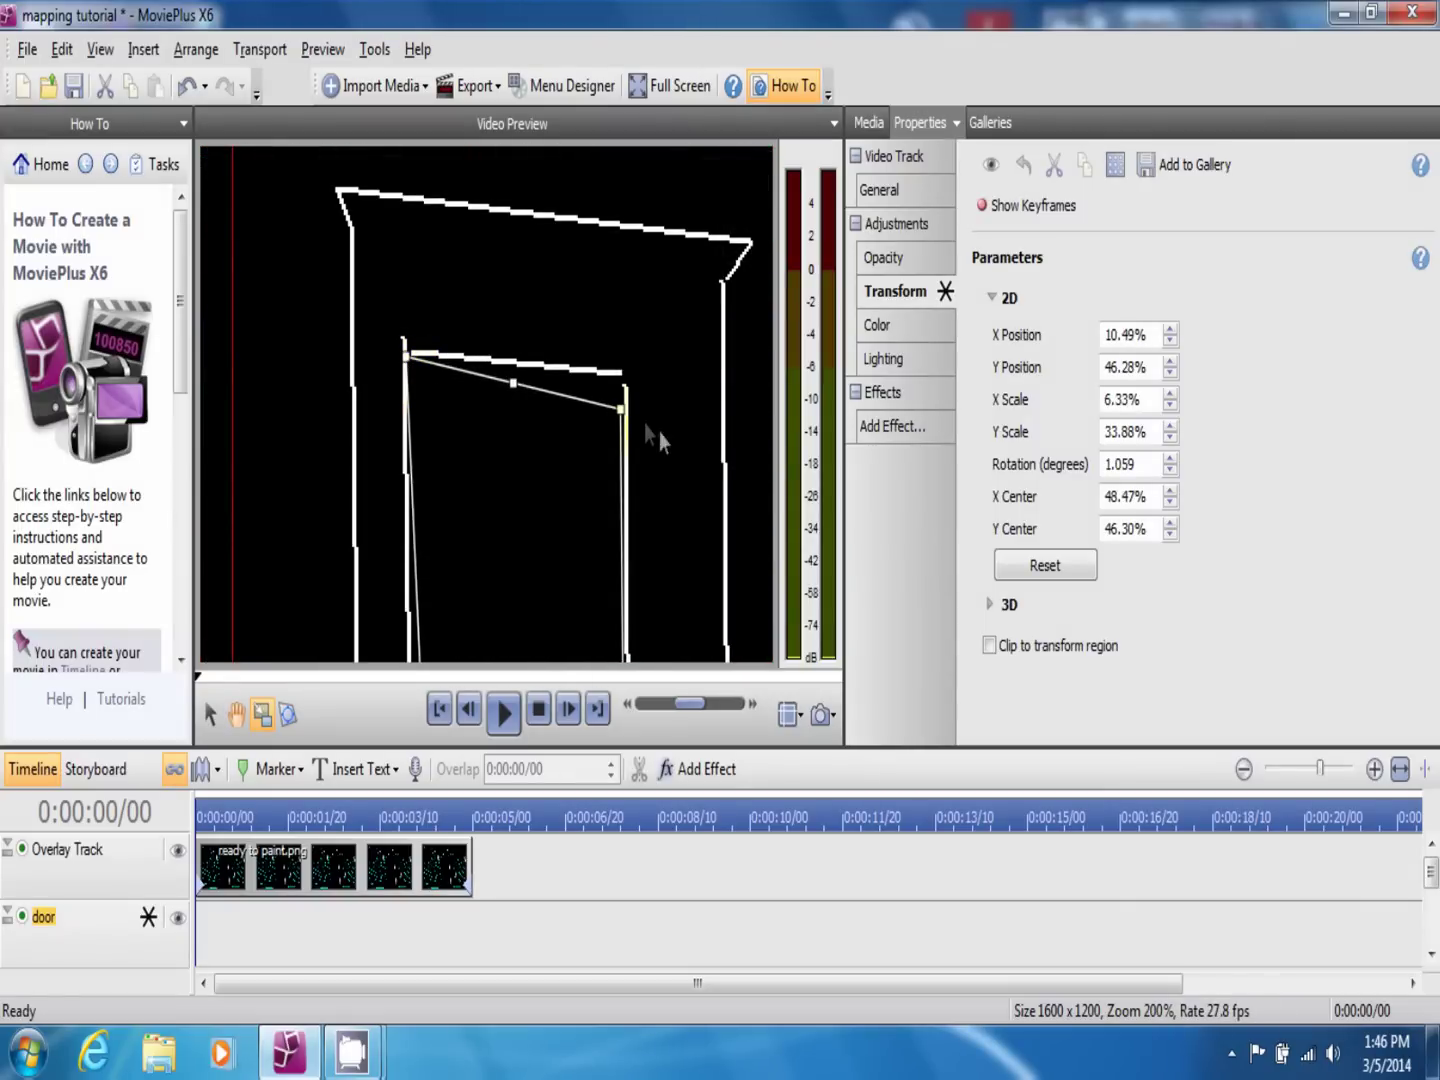
left_click_drag(621, 412, 624, 375)
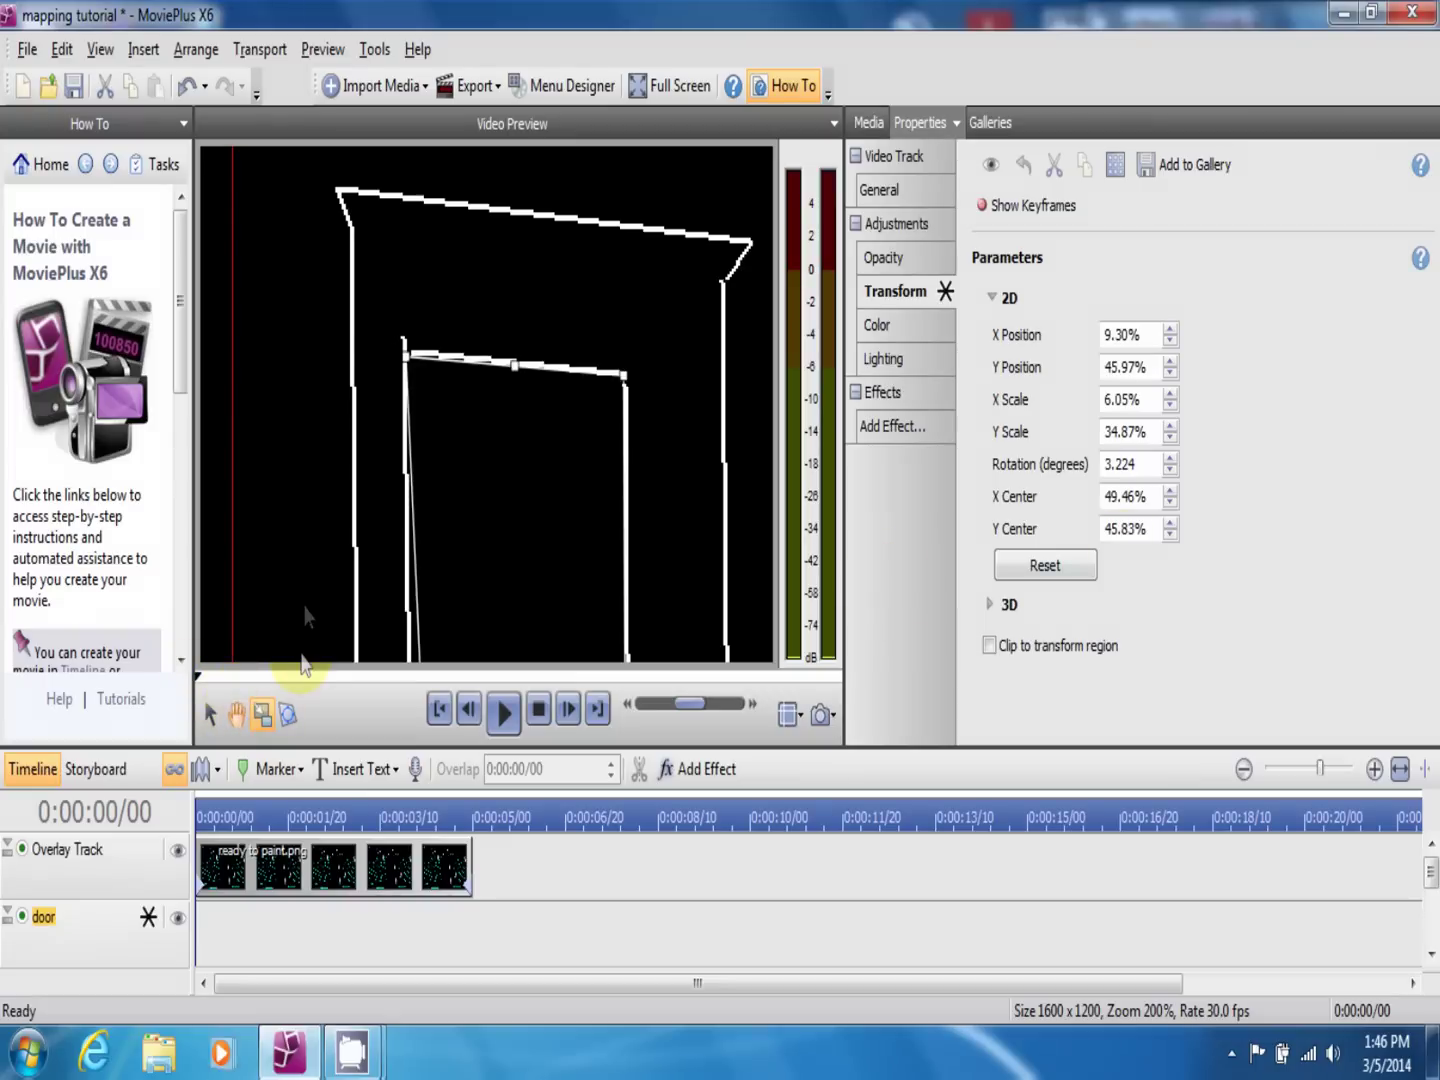
left_click(232, 716)
left_click_drag(273, 658, 266, 369)
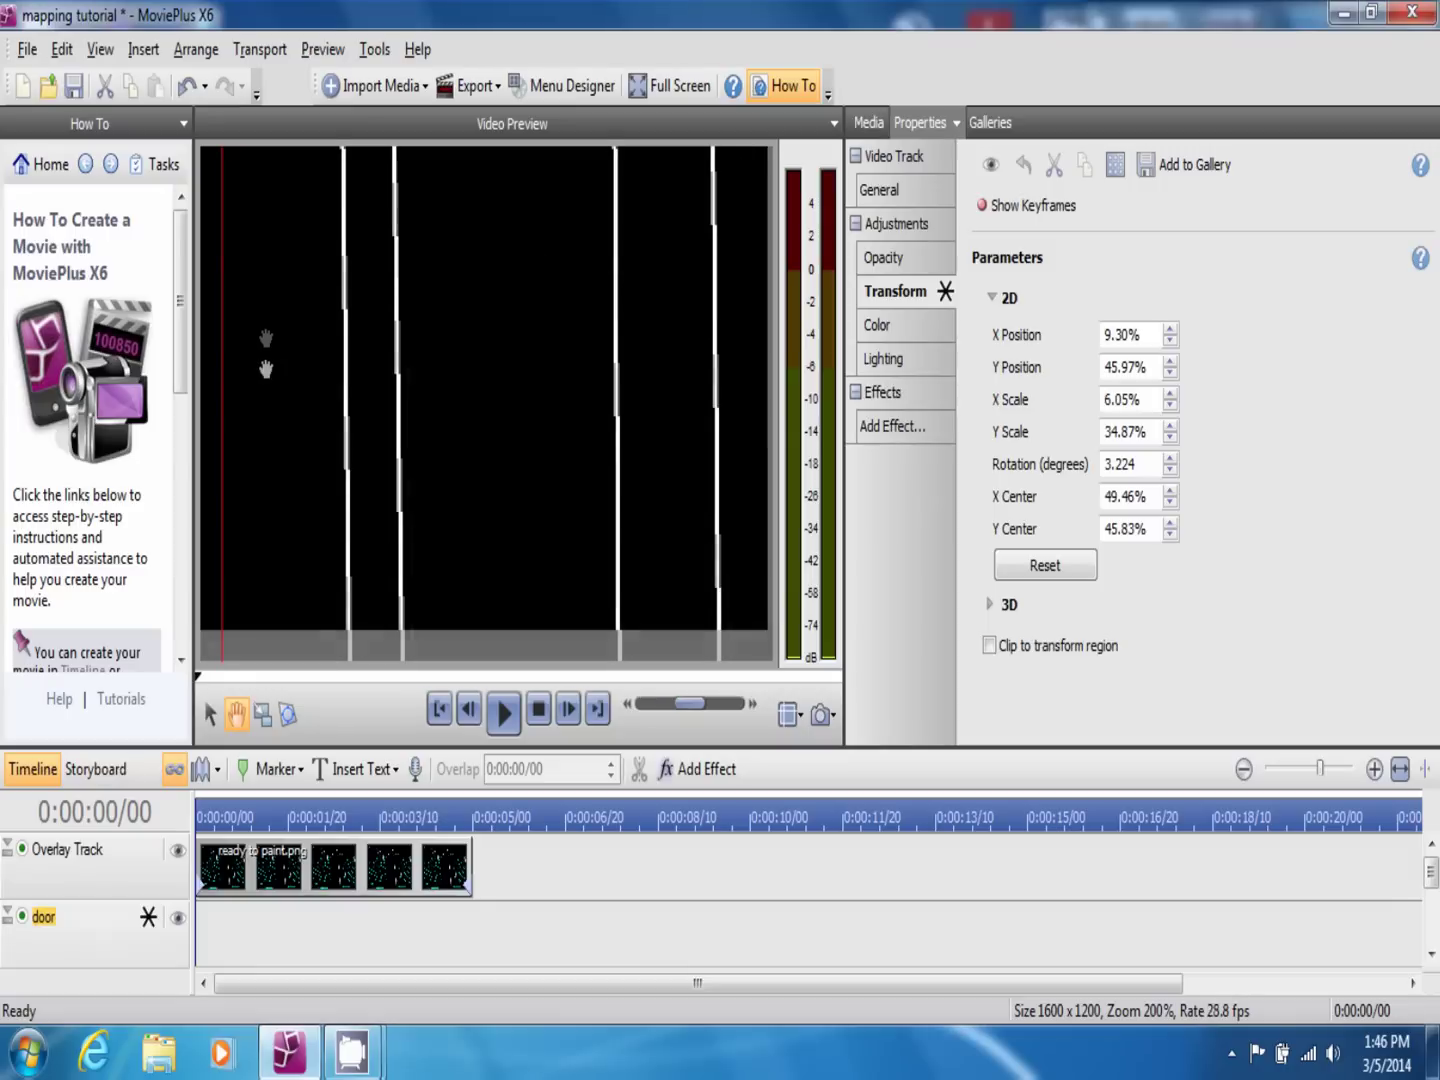
left_click(263, 716)
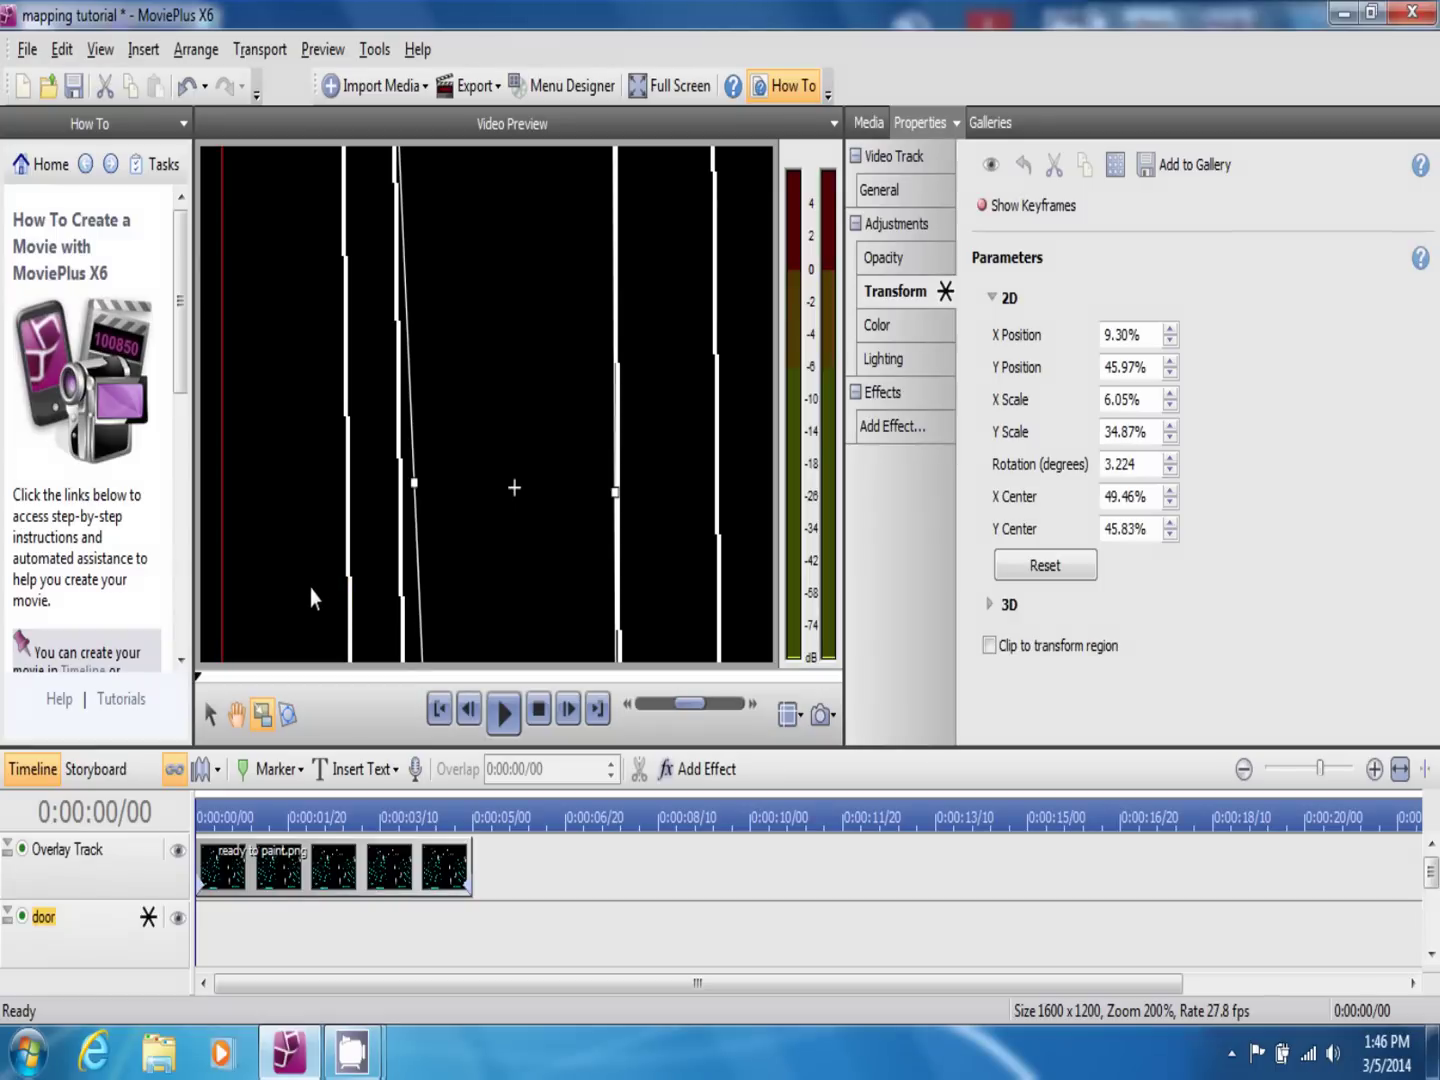
left_click_drag(310, 590, 287, 364)
scroll(278, 283, "up", 2)
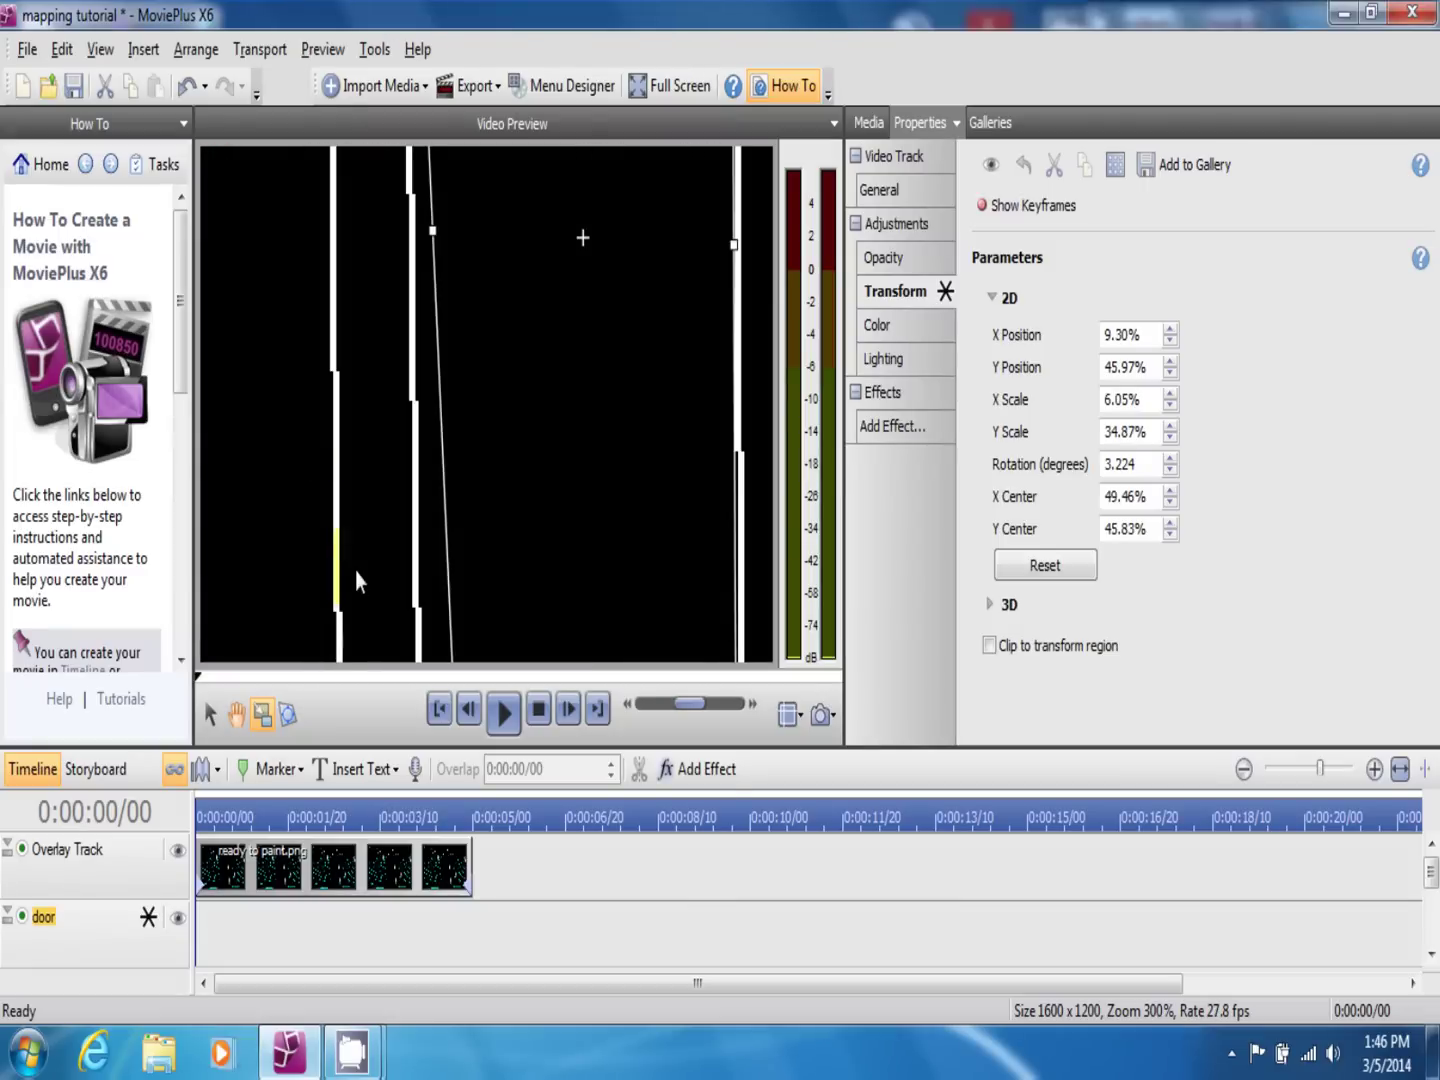
left_click_drag(357, 584, 302, 344)
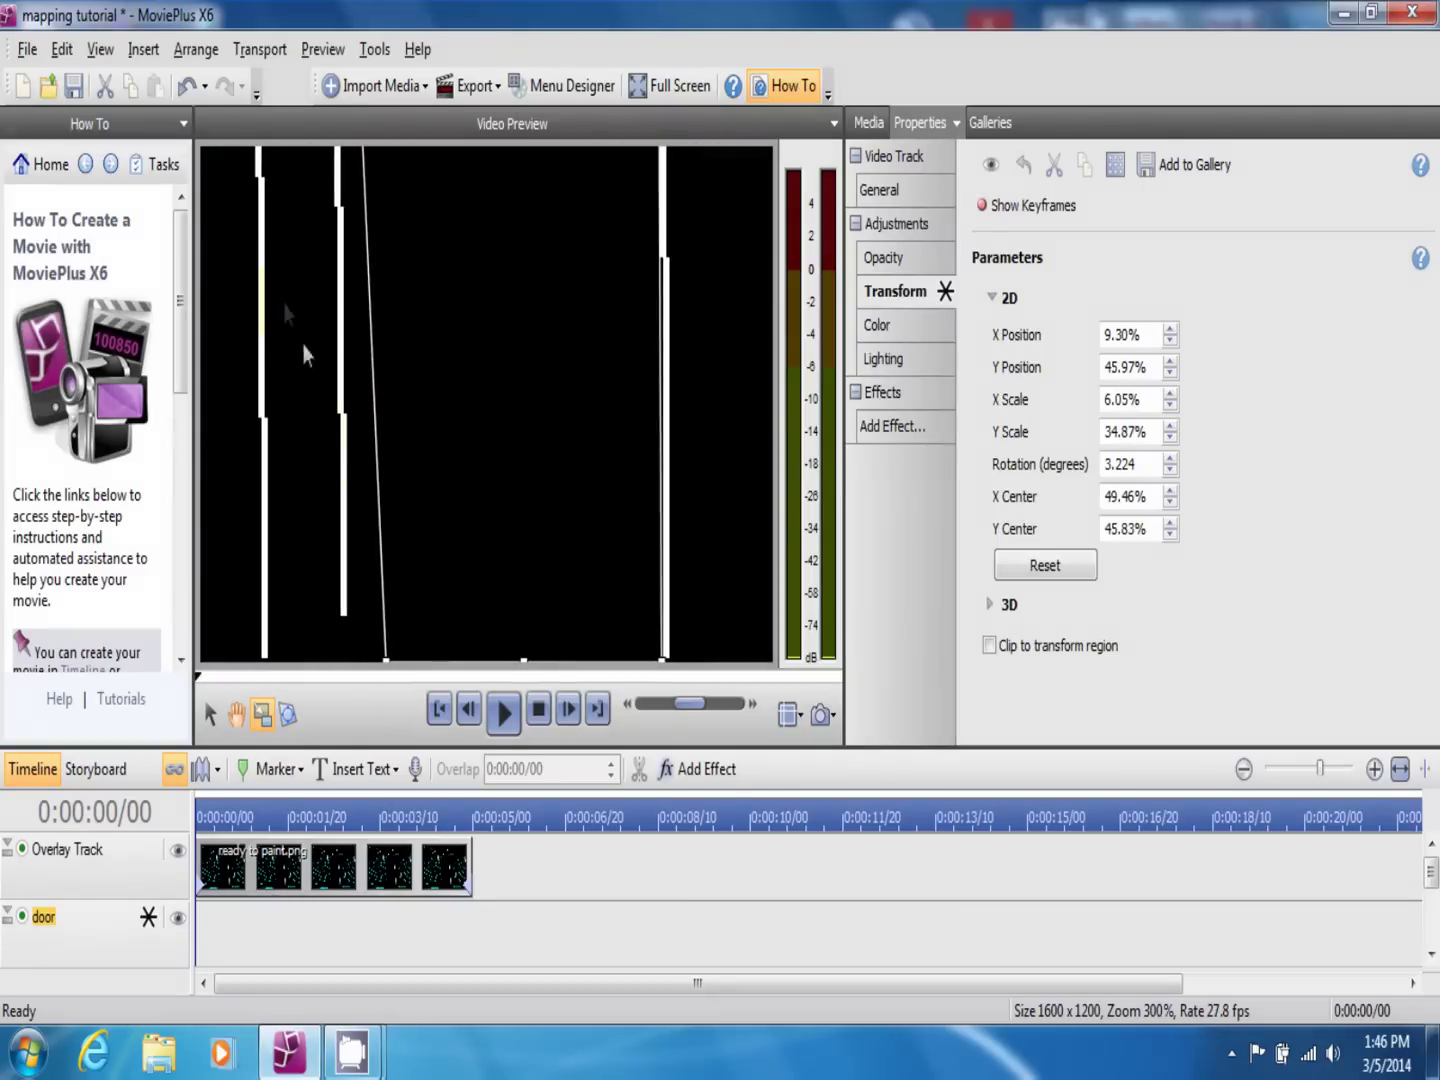
Fit the bottom corners to the door's base, zoom back out and reselect the door track
left_click(388, 676)
left_click_drag(388, 666, 346, 662)
left_click(667, 680)
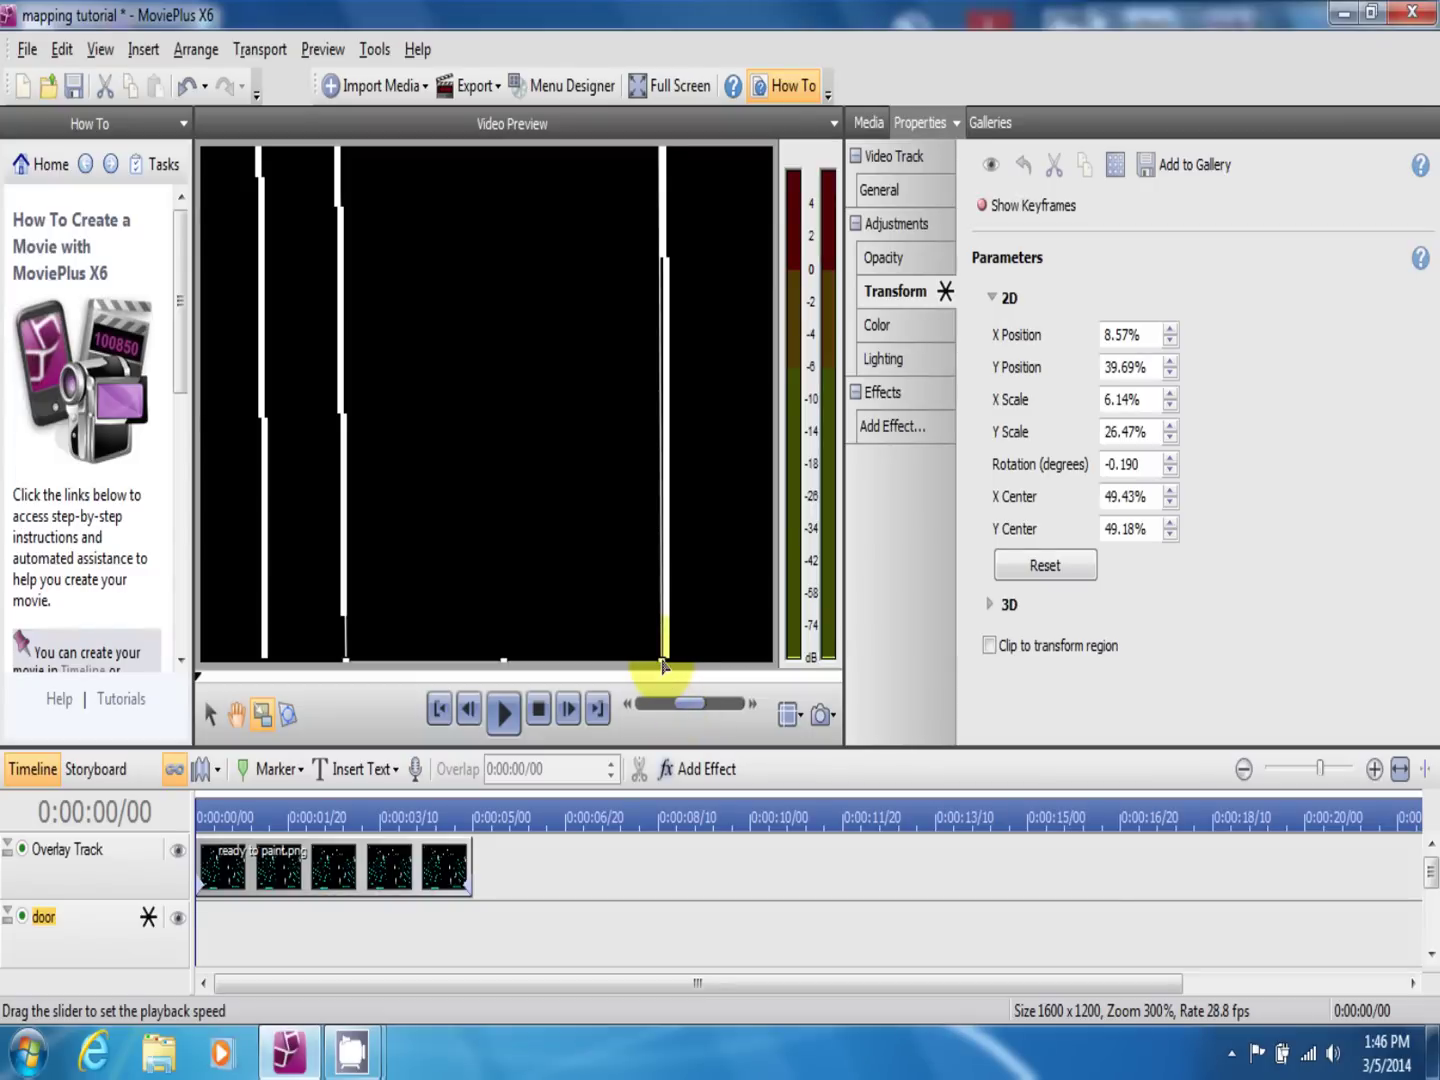
left_click_drag(663, 665, 662, 670)
scroll(456, 528, "down", 5)
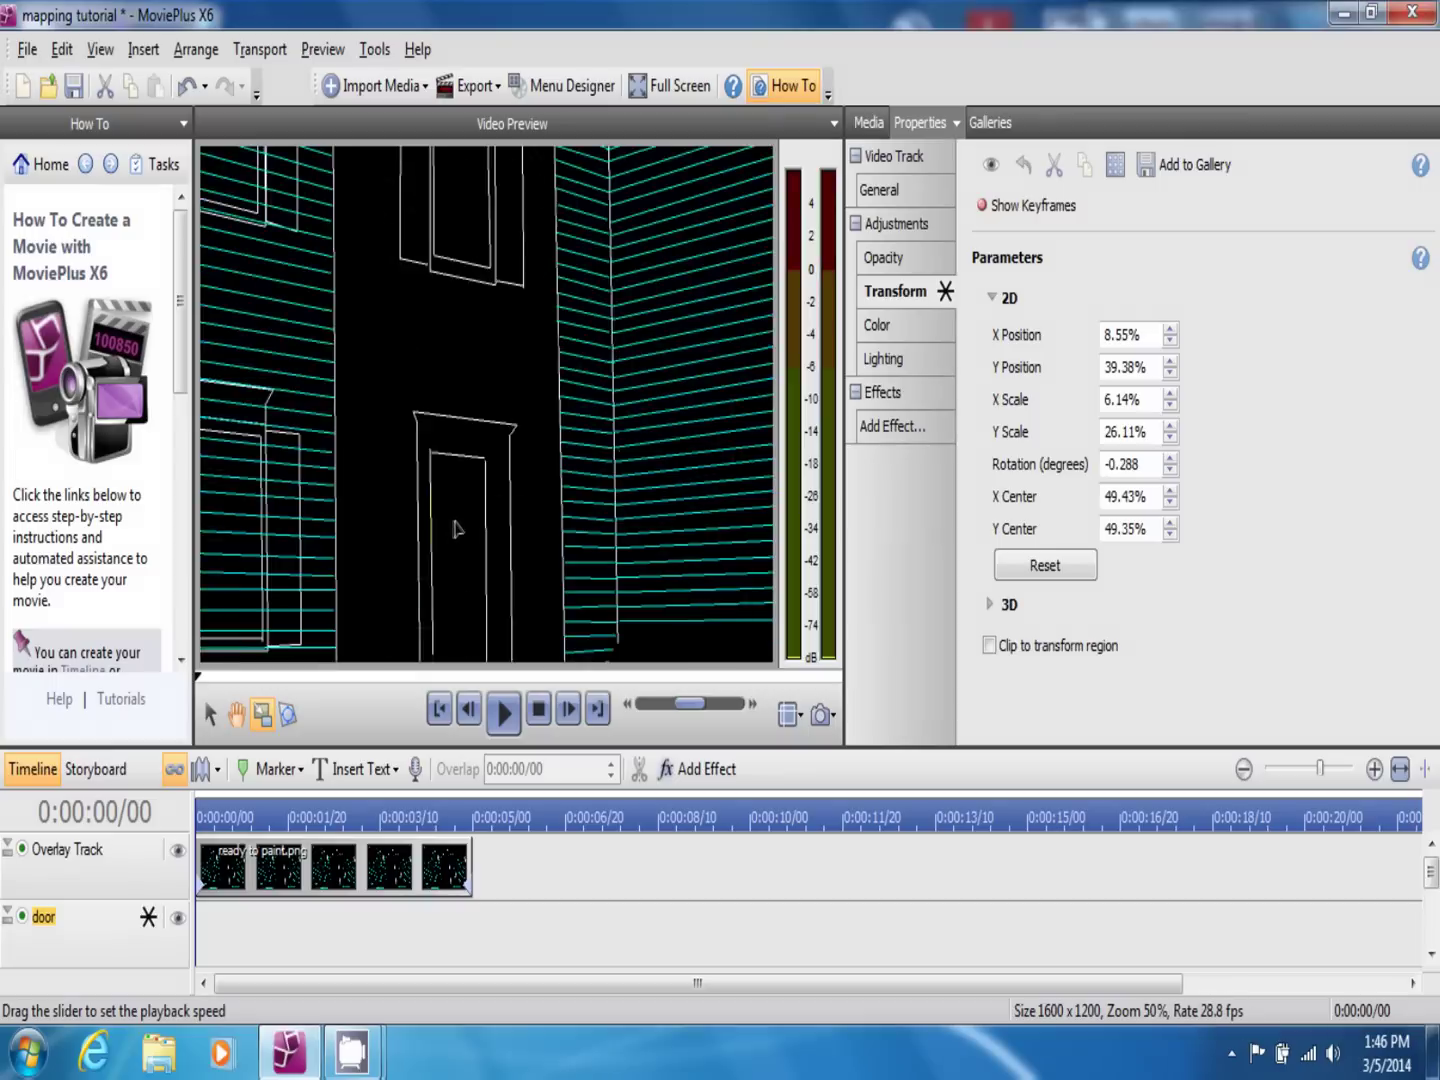
scroll(456, 528, "down", 1)
left_click(140, 935)
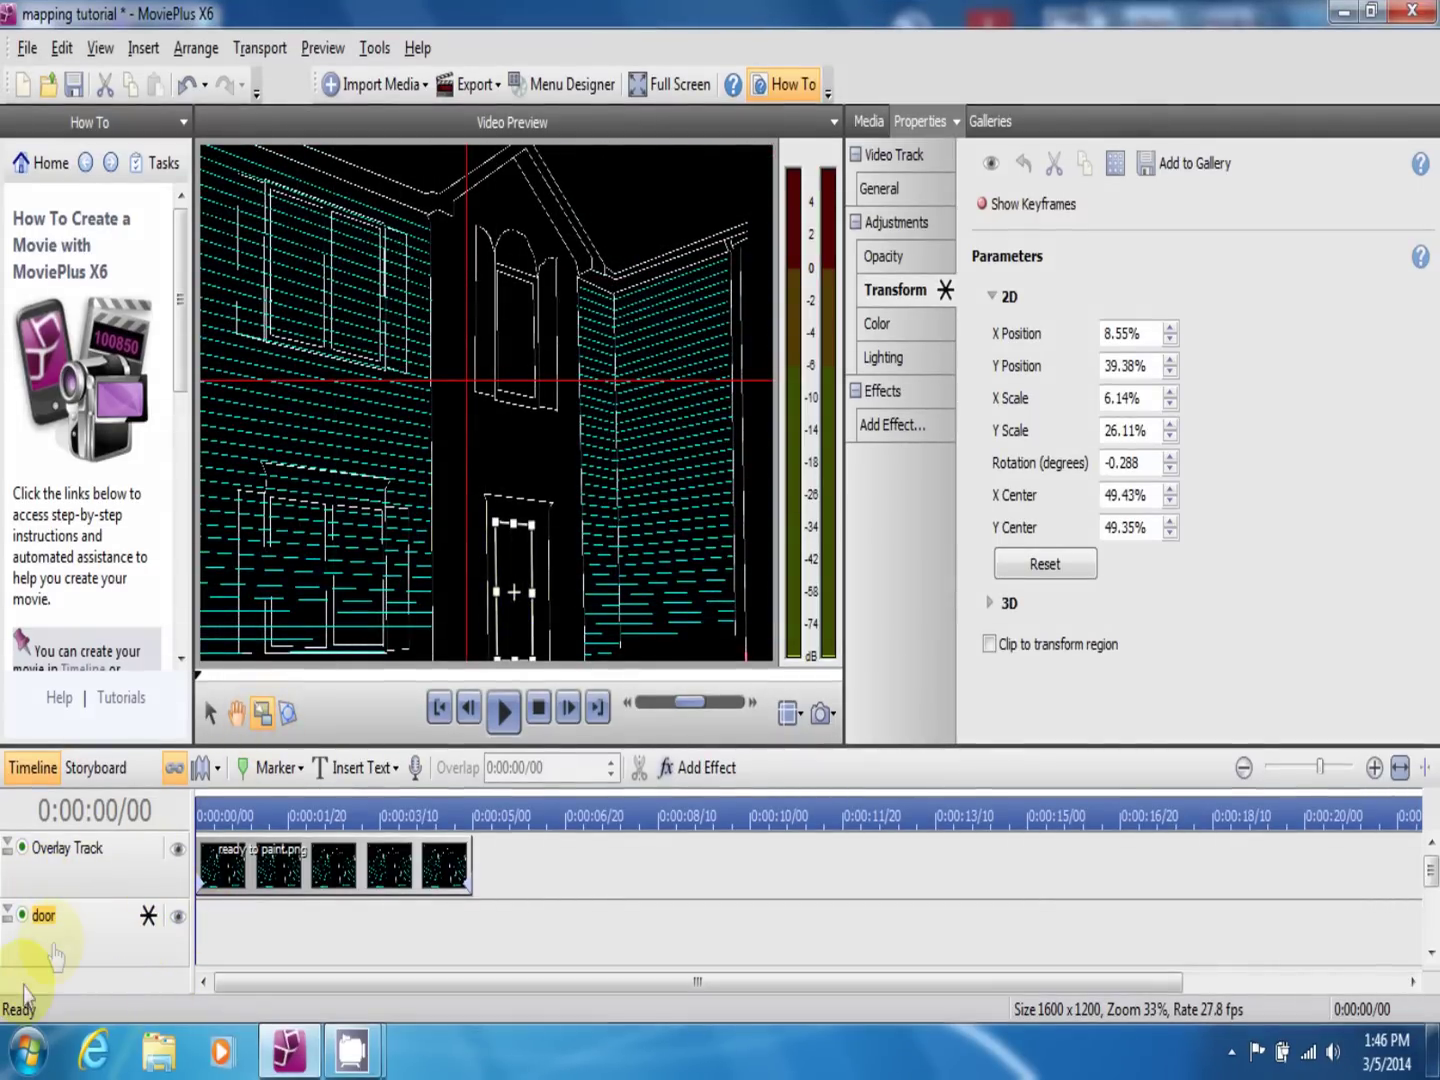
left_click(55, 950)
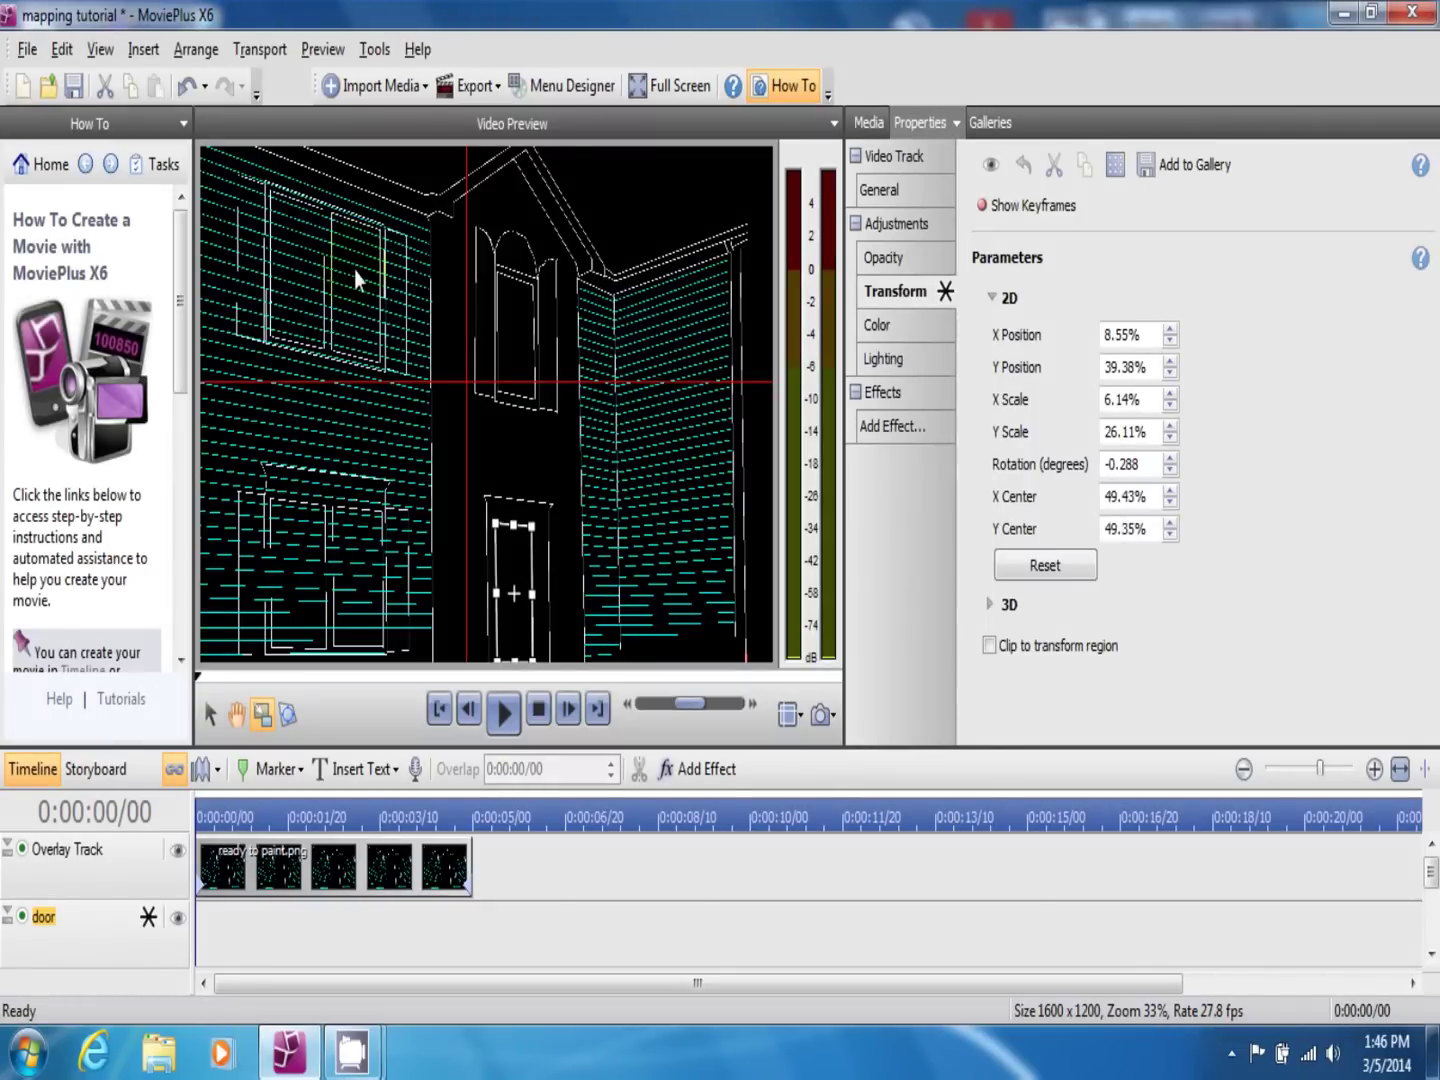
left_click(221, 931)
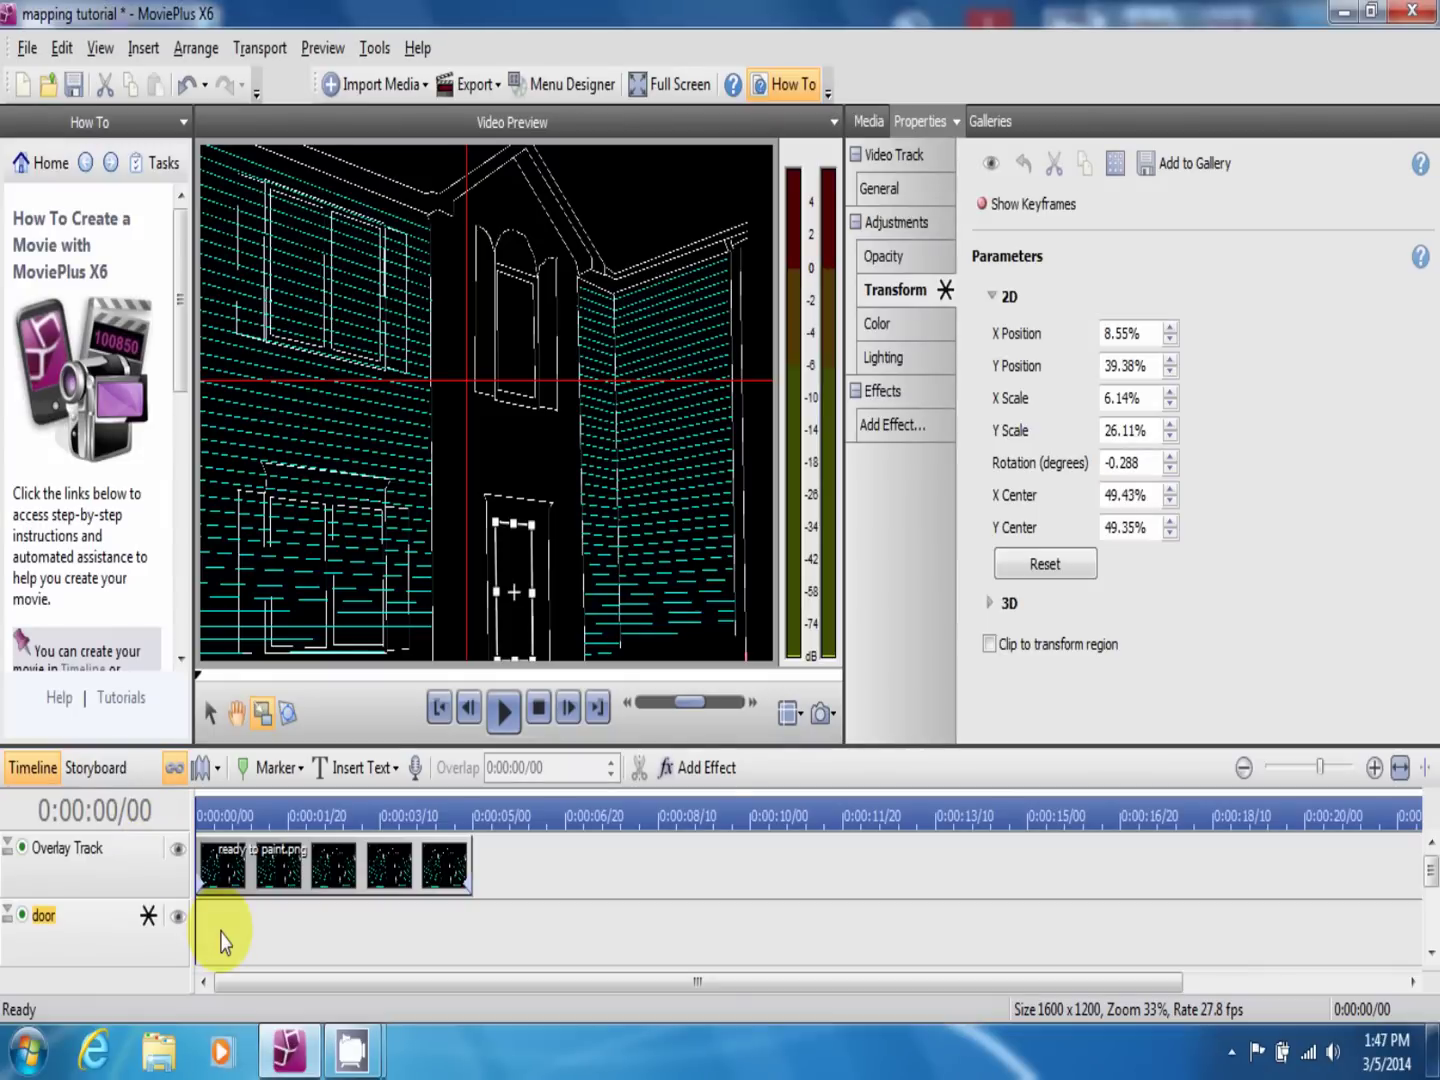